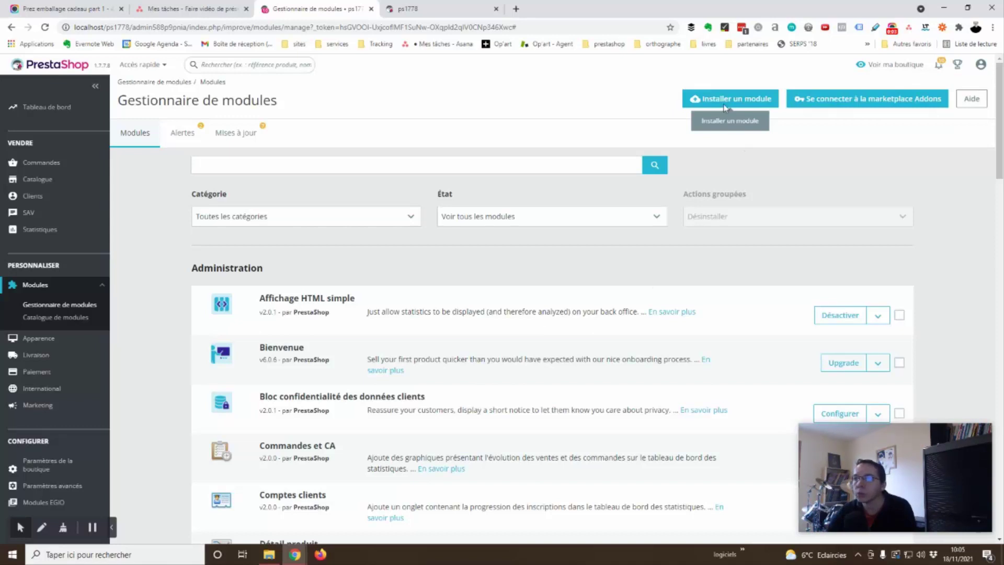
Install the module from opartwrapgiftproduct.zip and open its configuration page
click(719, 98)
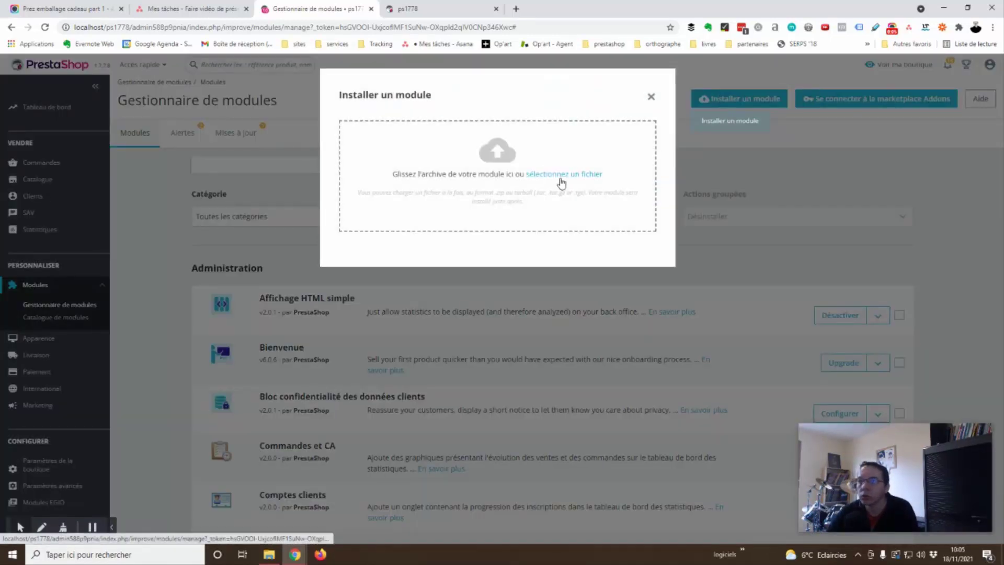
click(558, 177)
click(121, 79)
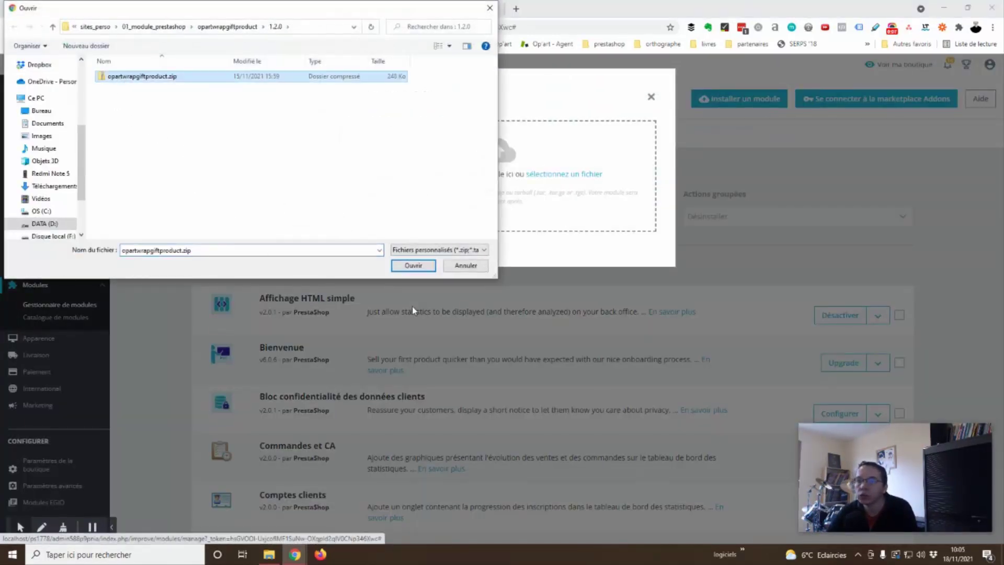
click(413, 266)
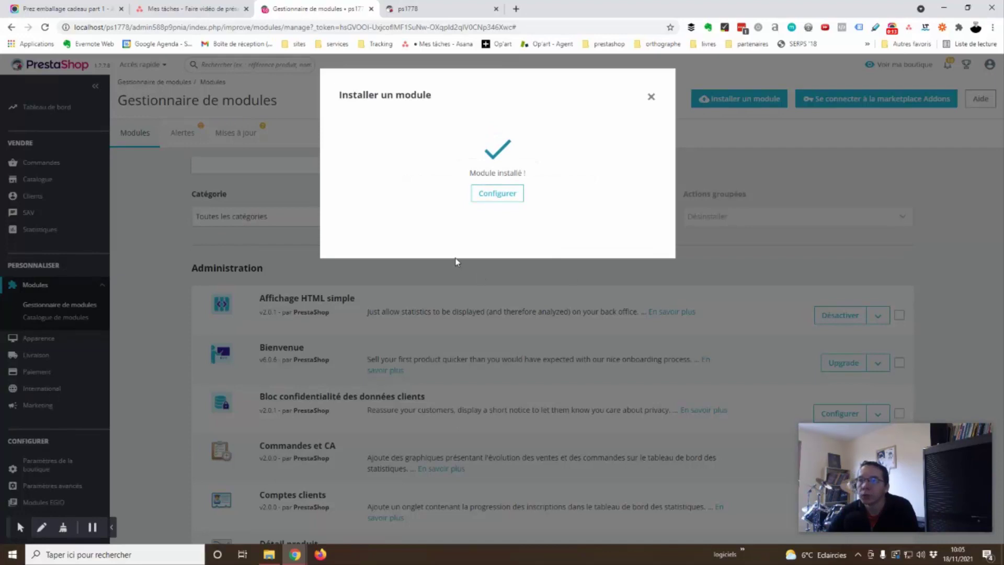
click(497, 196)
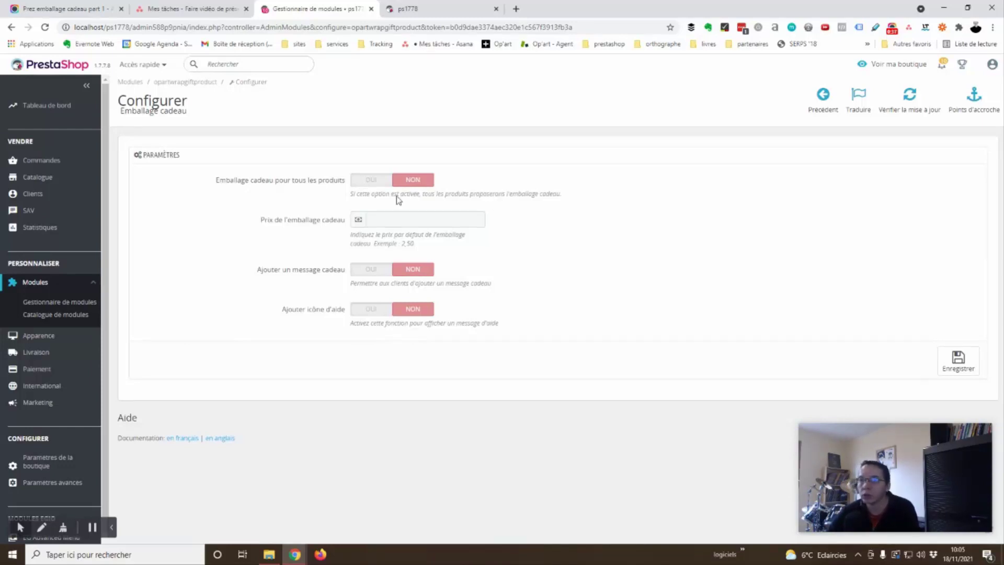
Enable gift wrapping for all products, set the wrapping price to 2,99 and save the settings
click(378, 183)
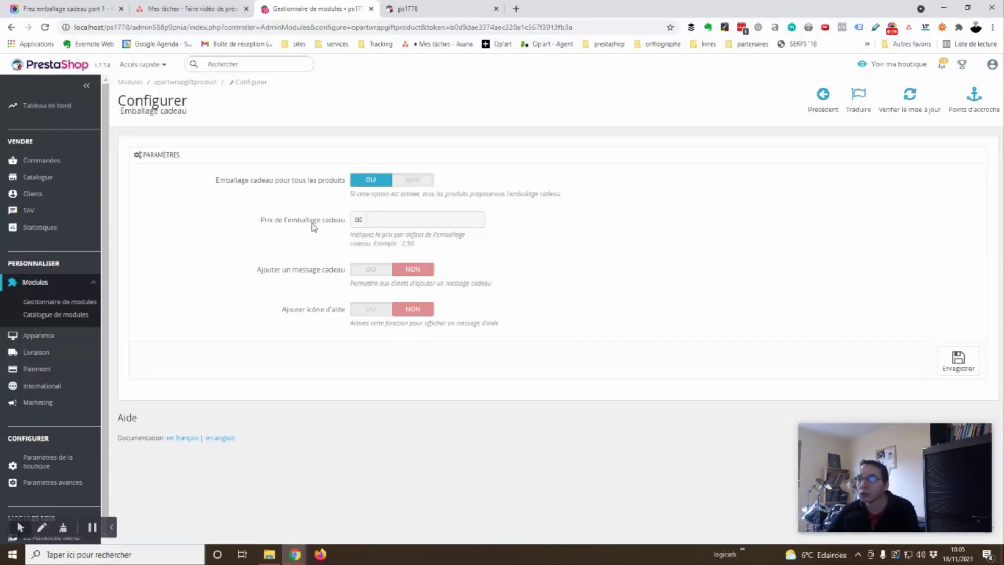
click(402, 225)
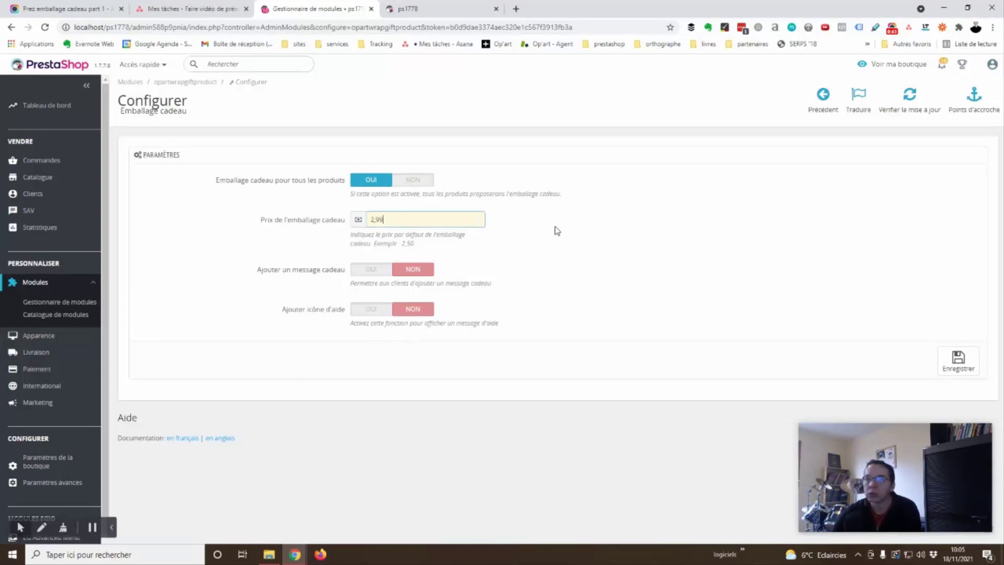
click(957, 361)
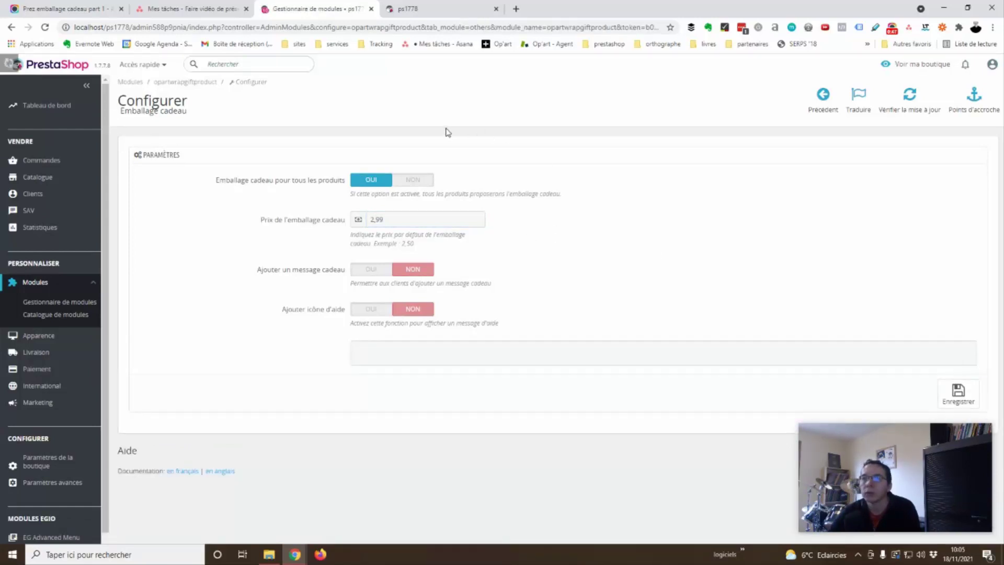
Open the cart in the storefront and select gift wrapping for the Pull imprimé colibri
click(409, 9)
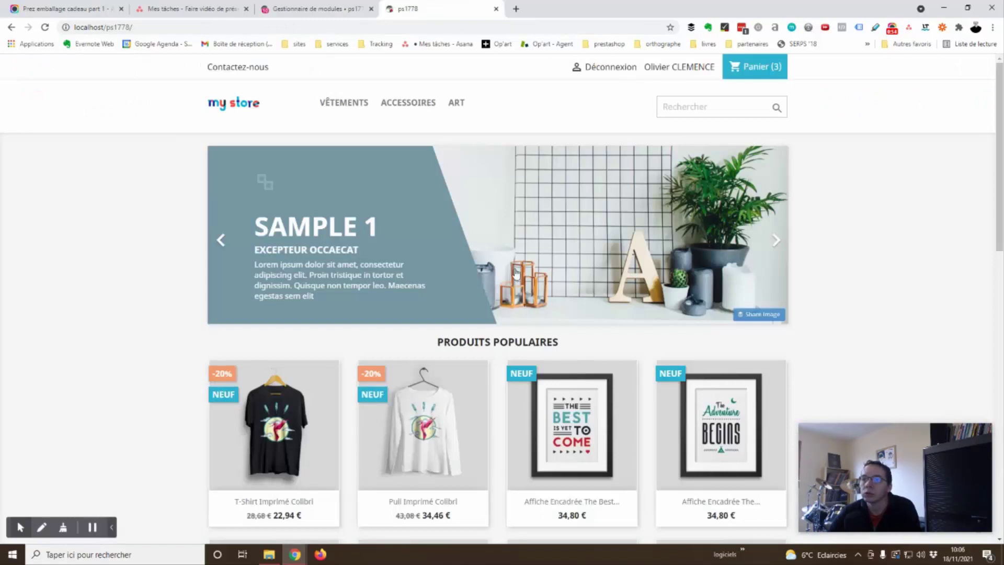
click(757, 76)
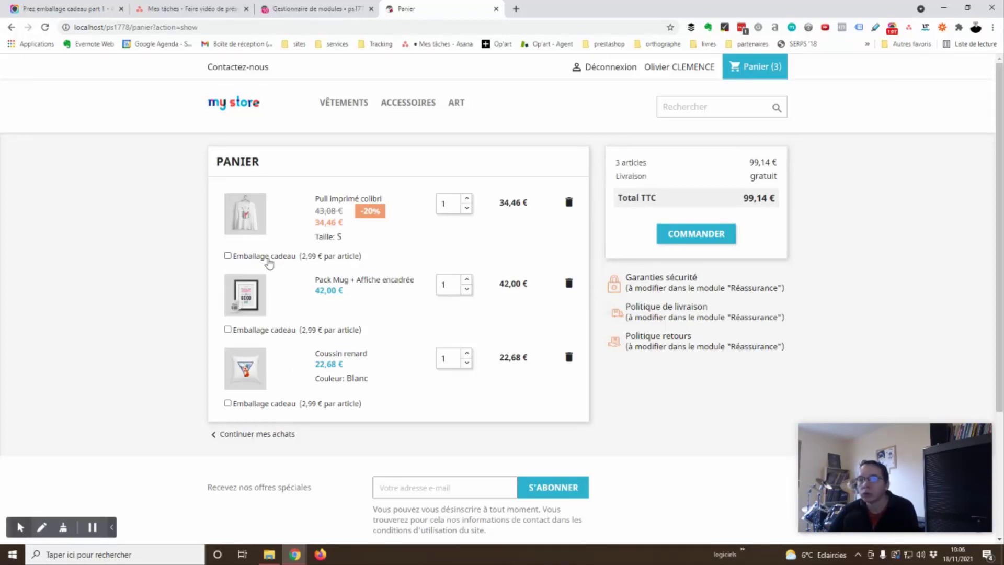
drag(366, 261, 305, 259)
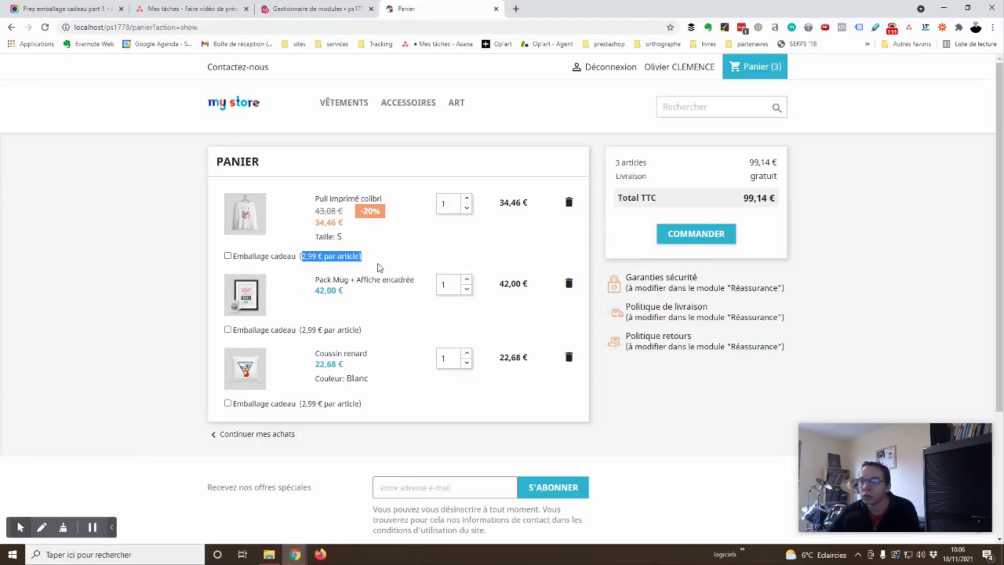
click(934, 276)
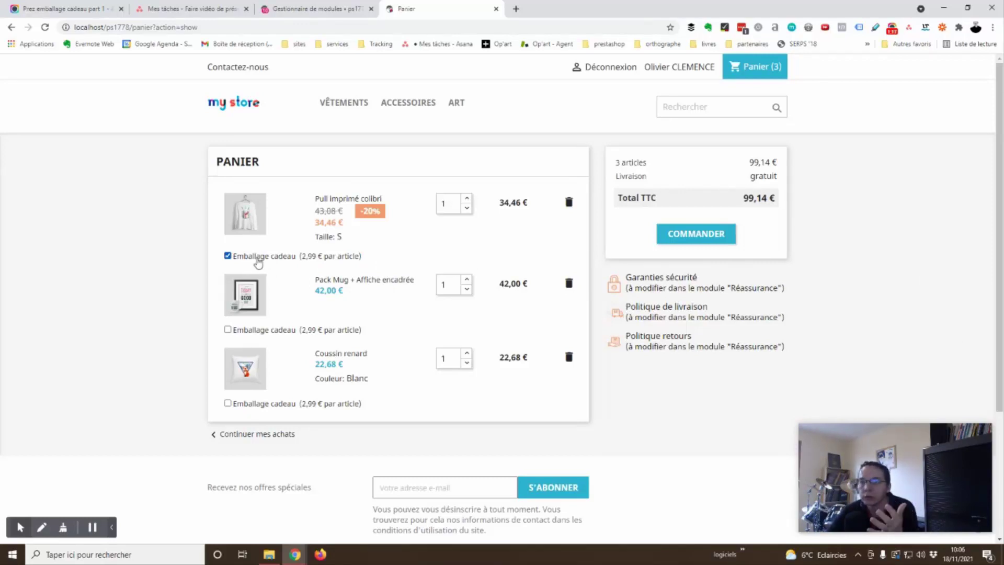
Check the gift-wrap charge and cart total, raising the Pull imprimé colibri quantity to 2 to compare
drag(753, 177, 776, 178)
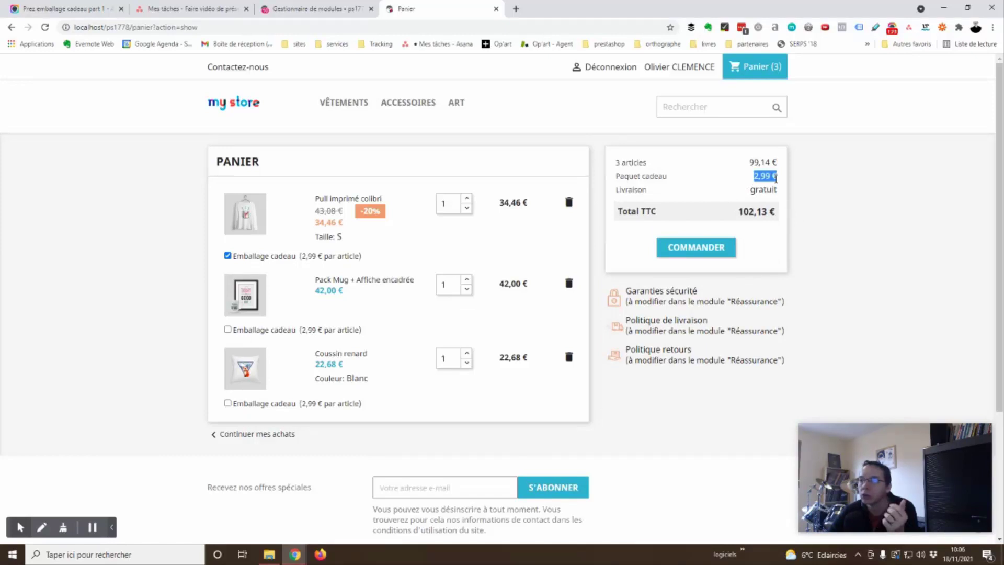
click(730, 217)
drag(778, 215, 739, 213)
click(594, 170)
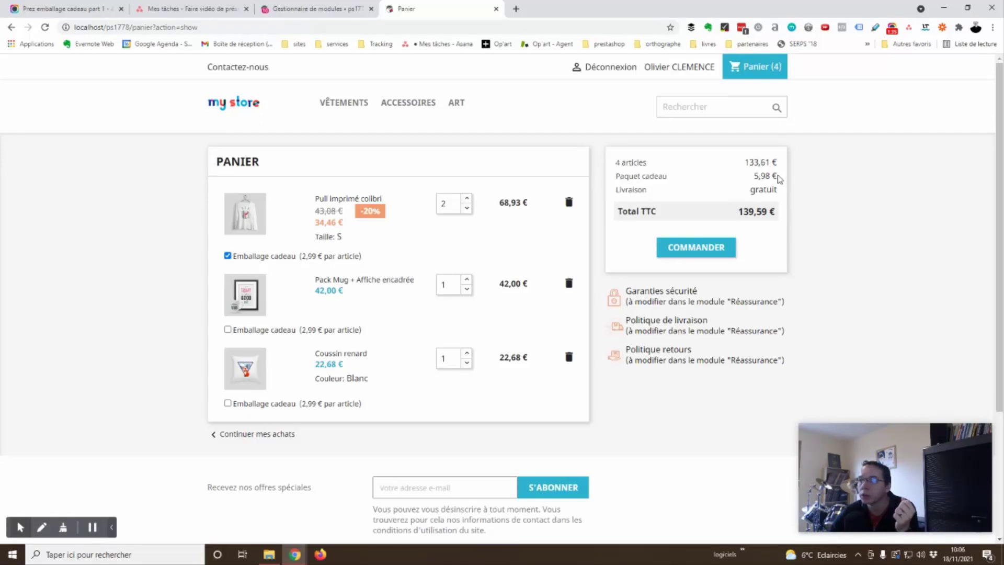
drag(785, 220, 738, 211)
click(845, 318)
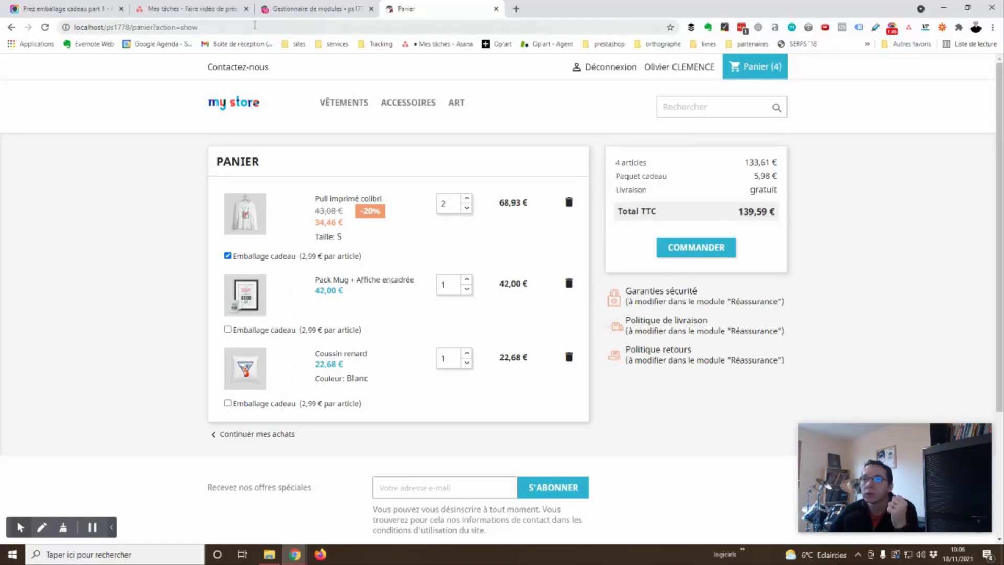
In the module settings, enable the help icon with the text "Mon texte d'aide ici" and save
click(300, 13)
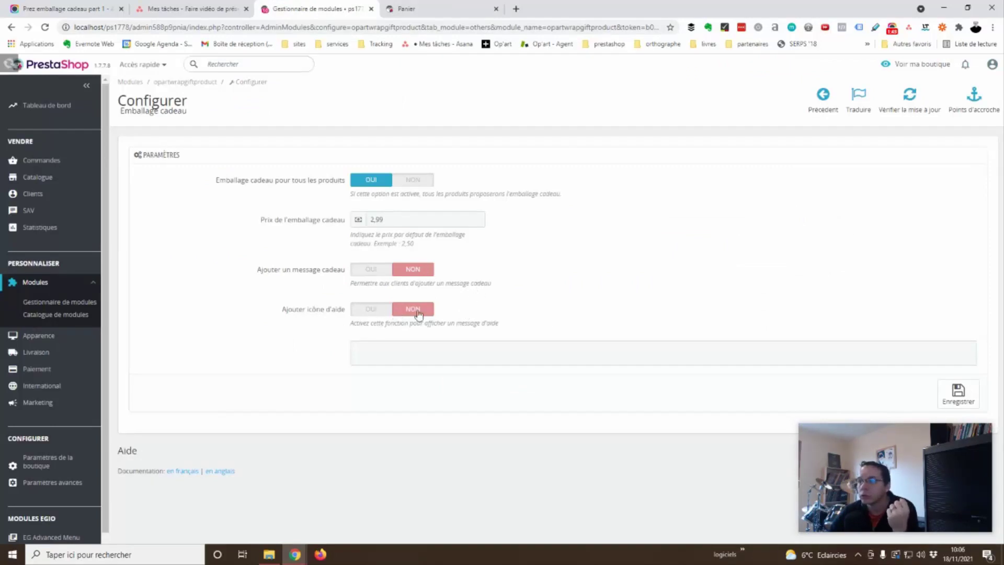
click(368, 309)
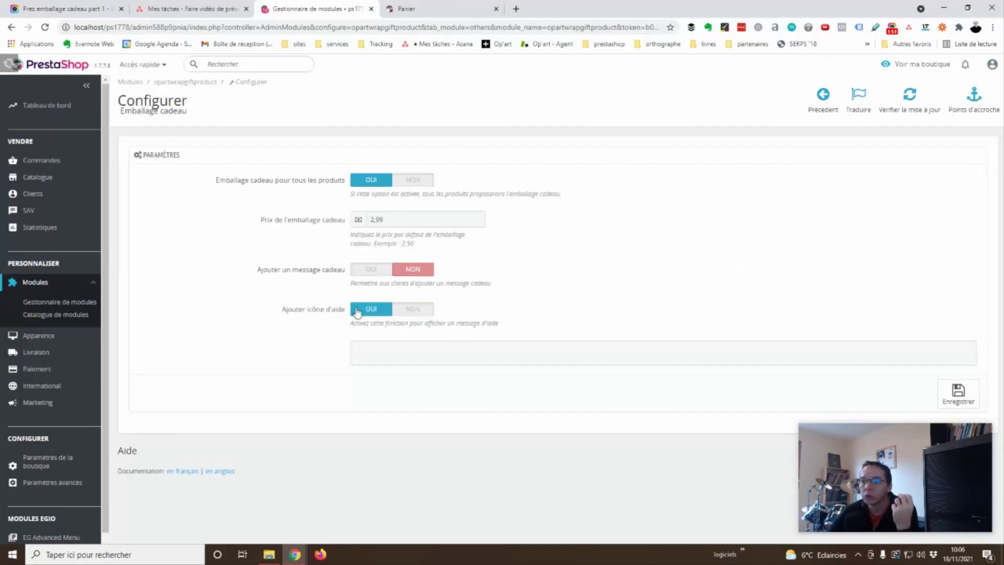
click(382, 349)
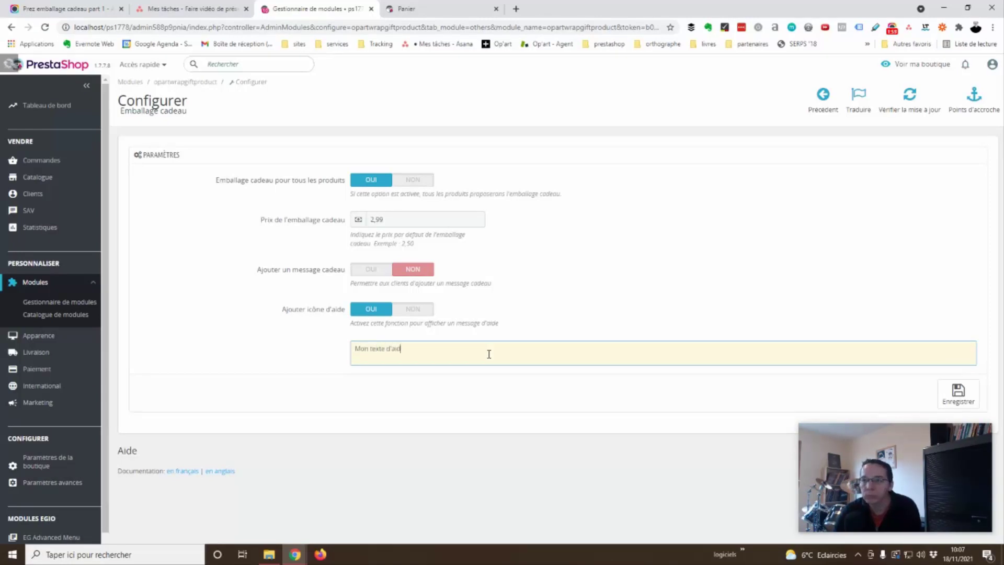
click(959, 393)
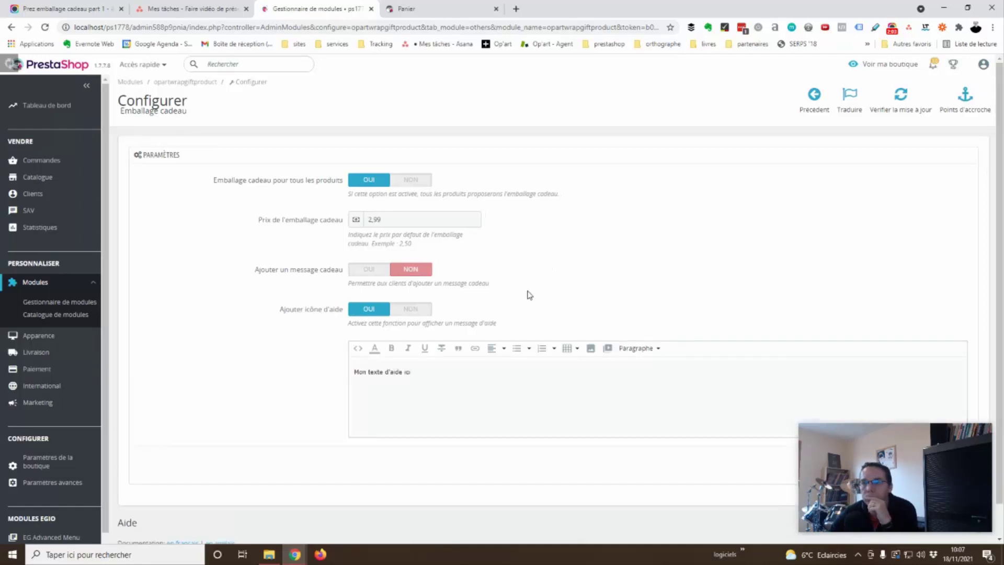
Reload the storefront cart and view the gift-wrap help message for the Pull imprimé colibri
click(435, 10)
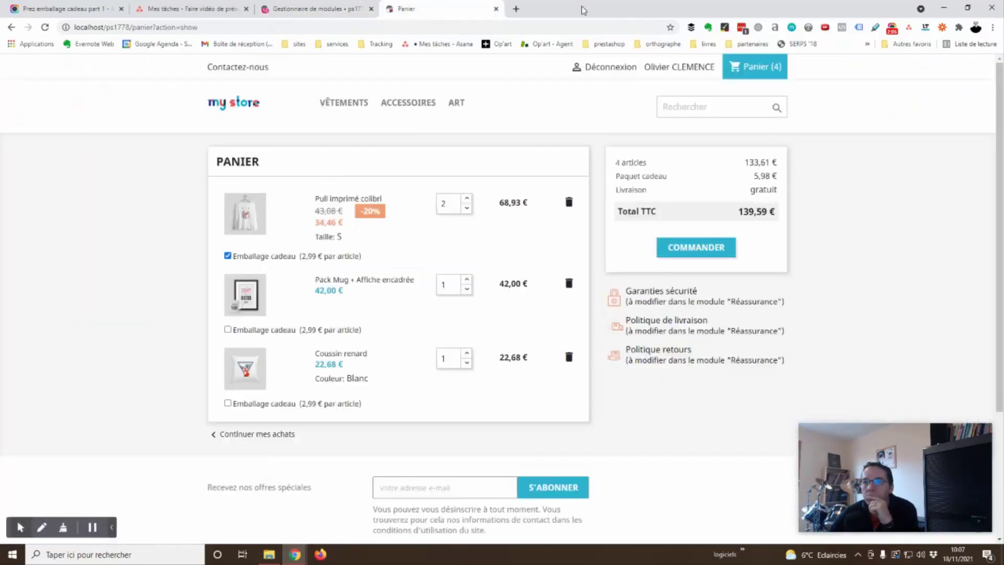
key(F5)
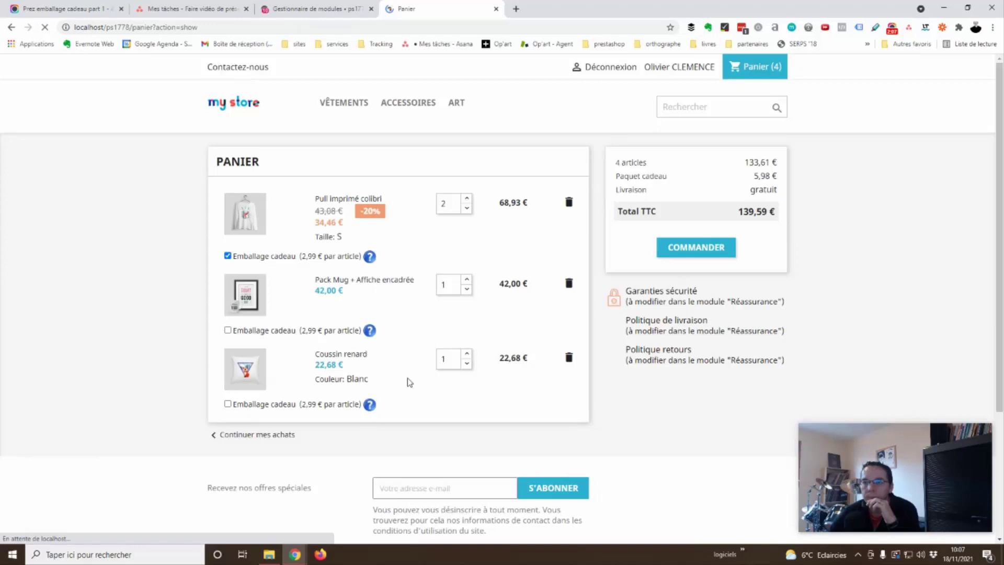
click(369, 260)
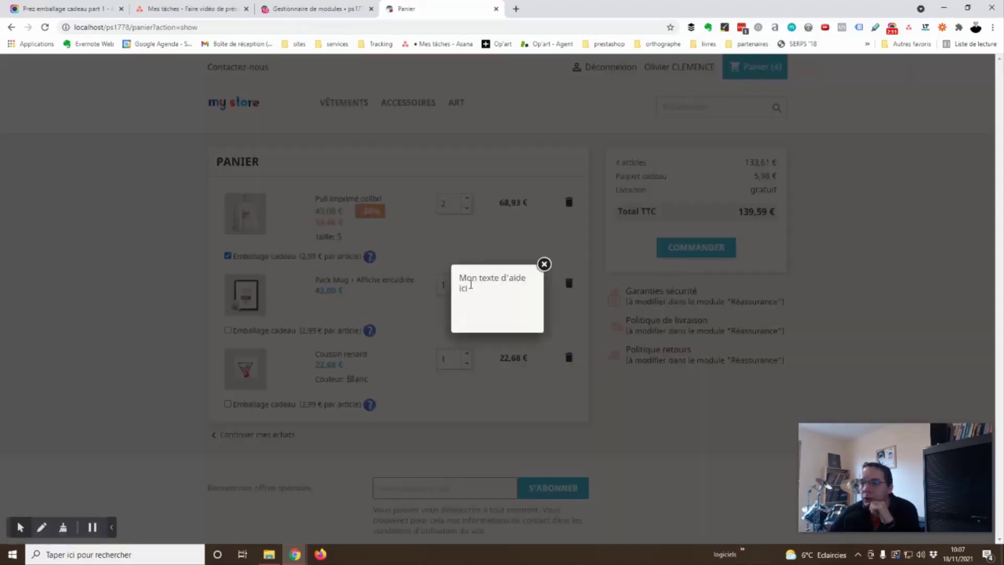
click(545, 264)
Back in the module settings, make the words "d'aide ici" bold in the help text
key(ctrl+shift+Tab)
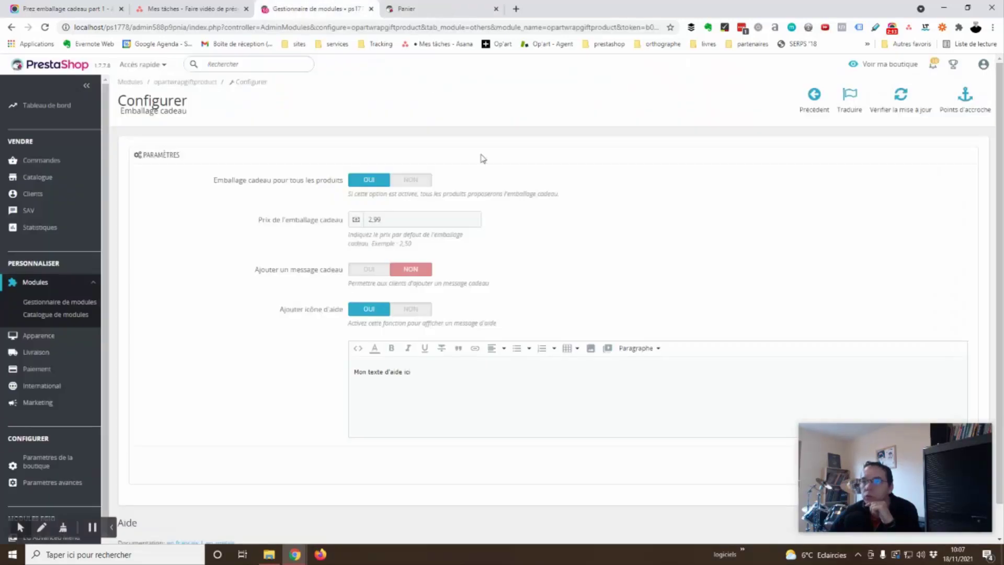
click(413, 371)
drag(418, 371, 383, 371)
click(391, 348)
click(451, 392)
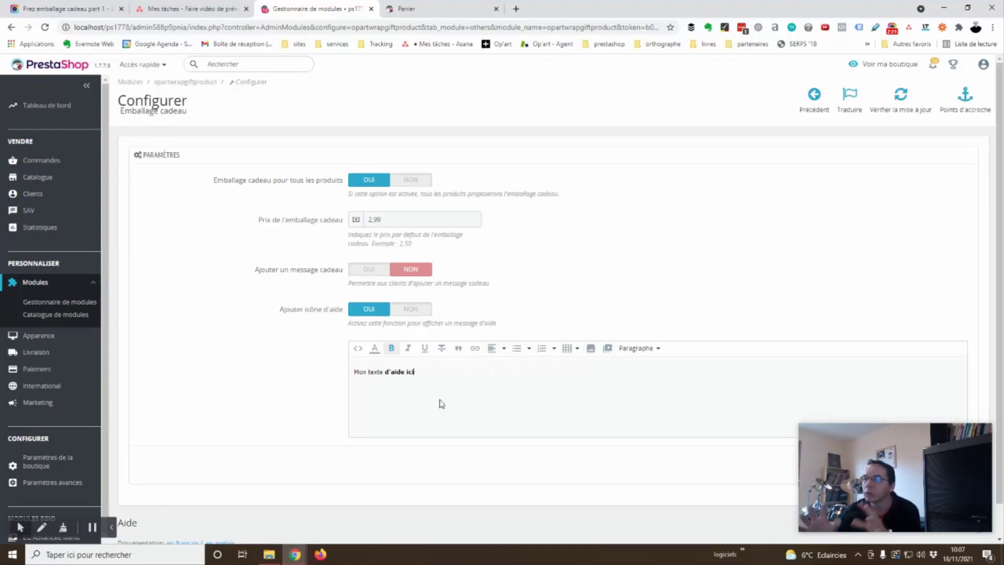
Return to the storefront cart and reopen the gift-wrap help message, closing it after viewing
click(418, 8)
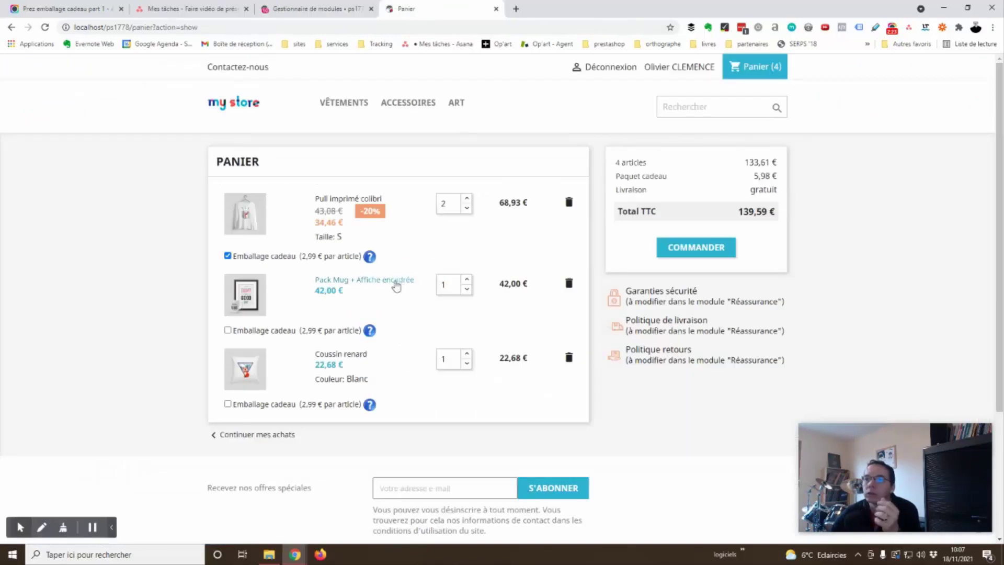
click(371, 257)
click(545, 264)
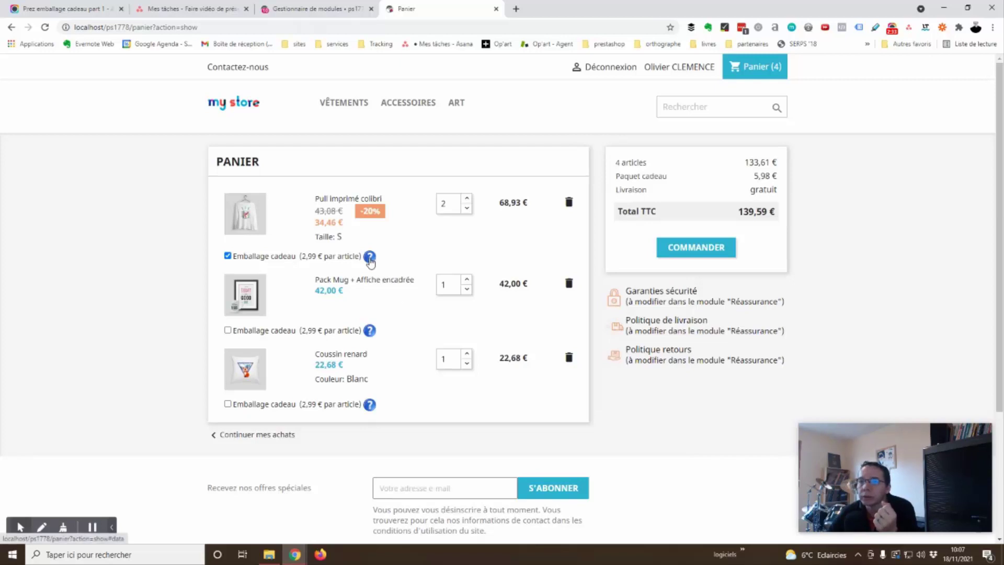
Enable the gift message option in the module settings and save the configuration
click(369, 6)
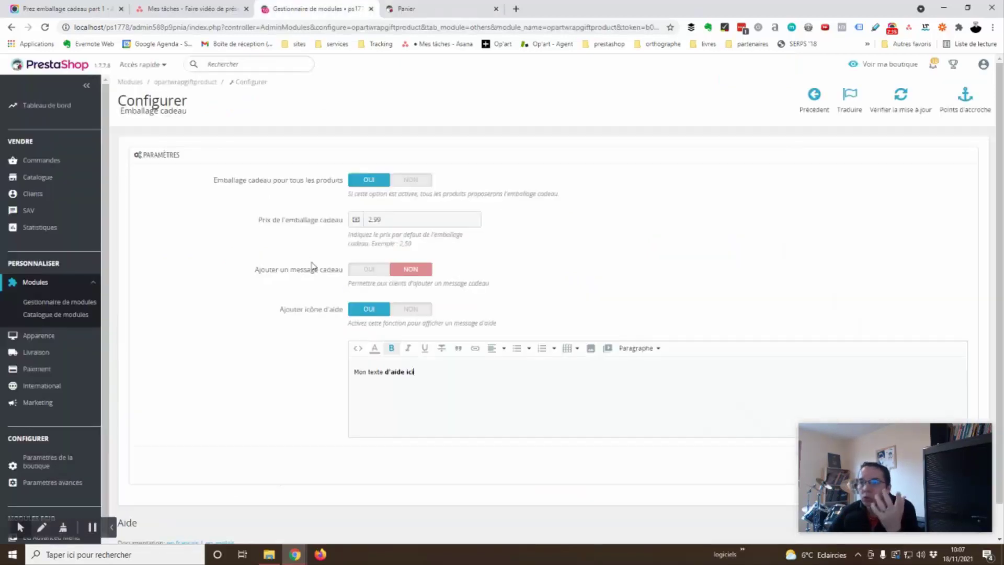
click(367, 271)
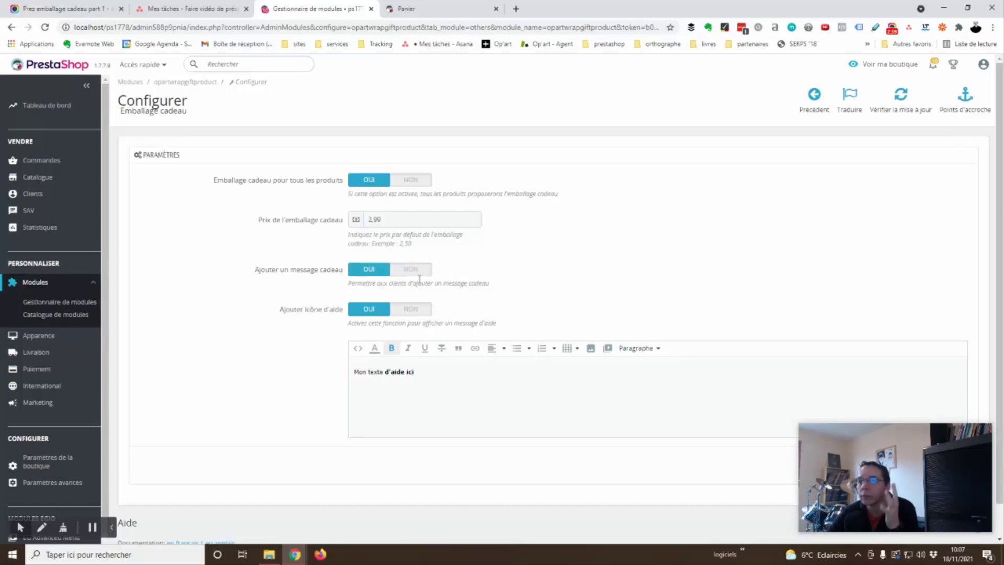
scroll(884, 467, down, 1)
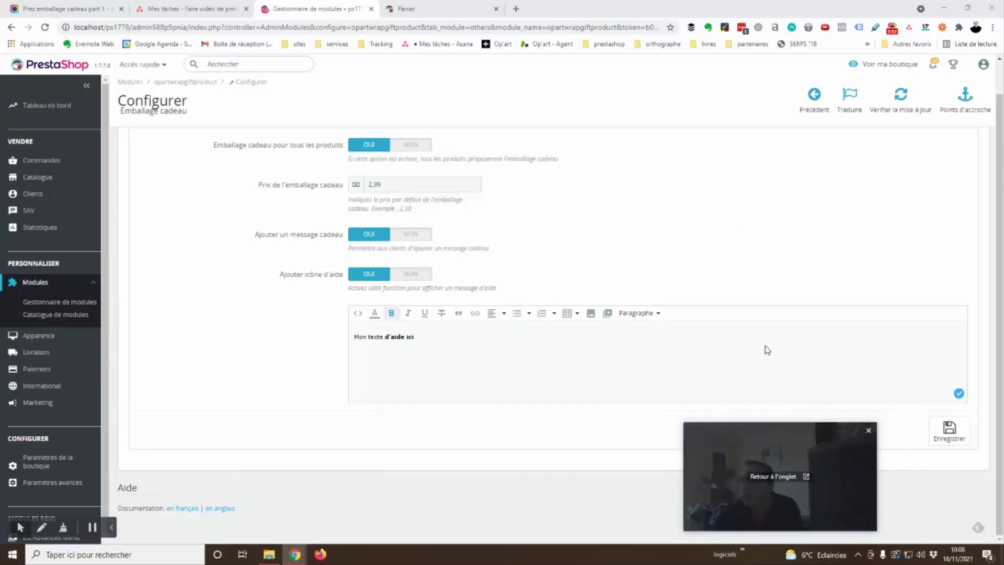
click(949, 431)
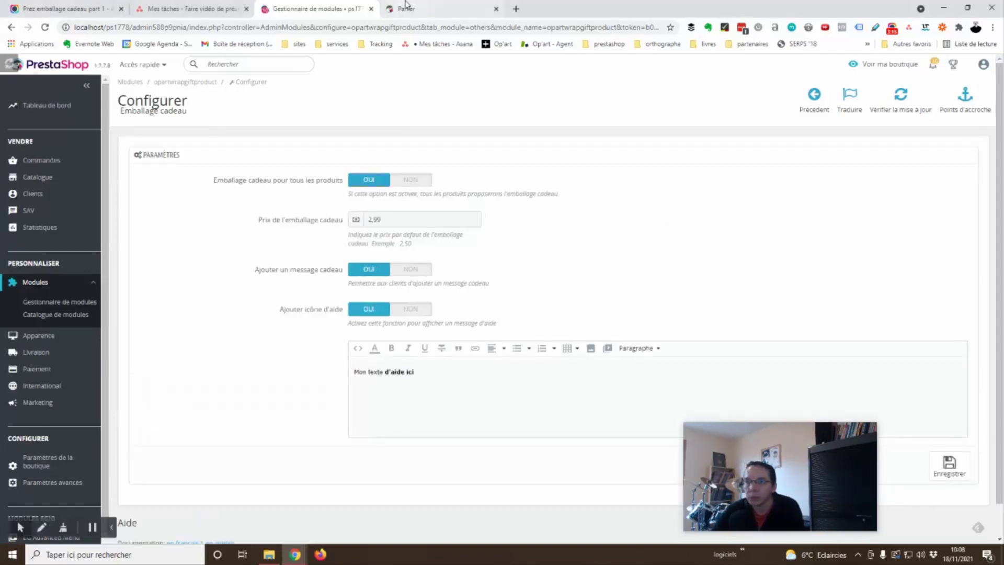
In the cart, select gift wrapping for the Pack Mug + Affiche encadrée and save the note "Mon message pour toi !"
click(406, 8)
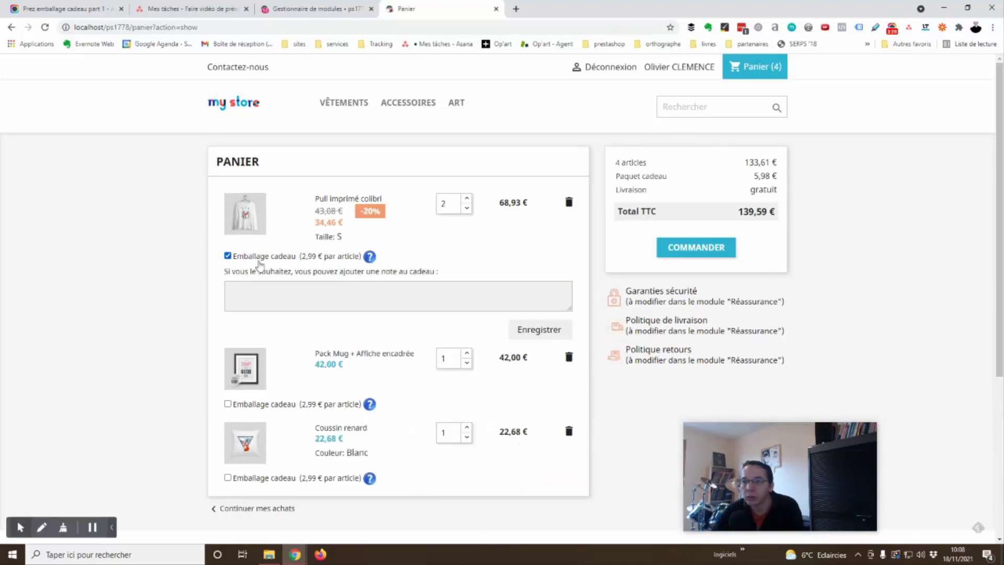
click(228, 404)
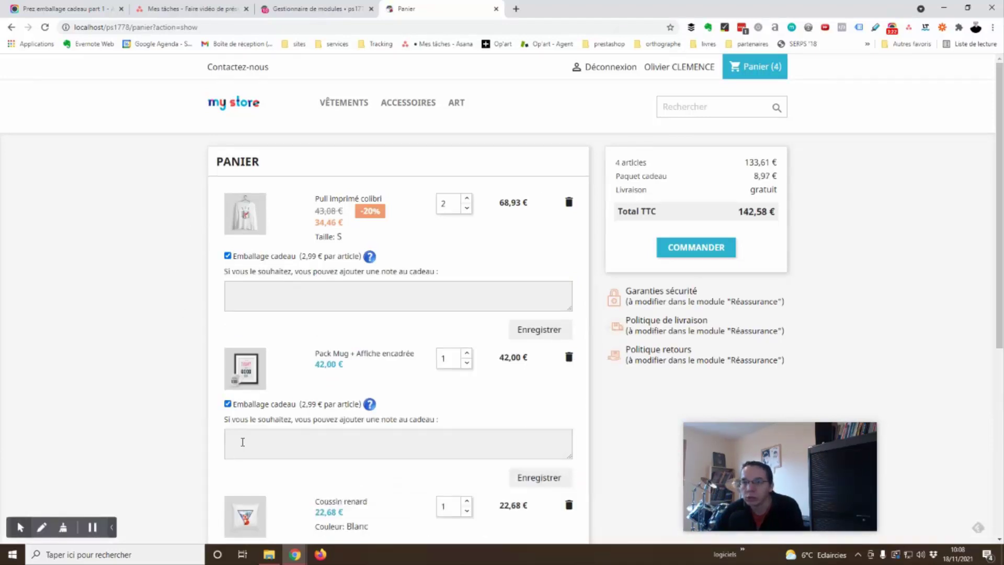
scroll(246, 377, down, 2)
click(251, 328)
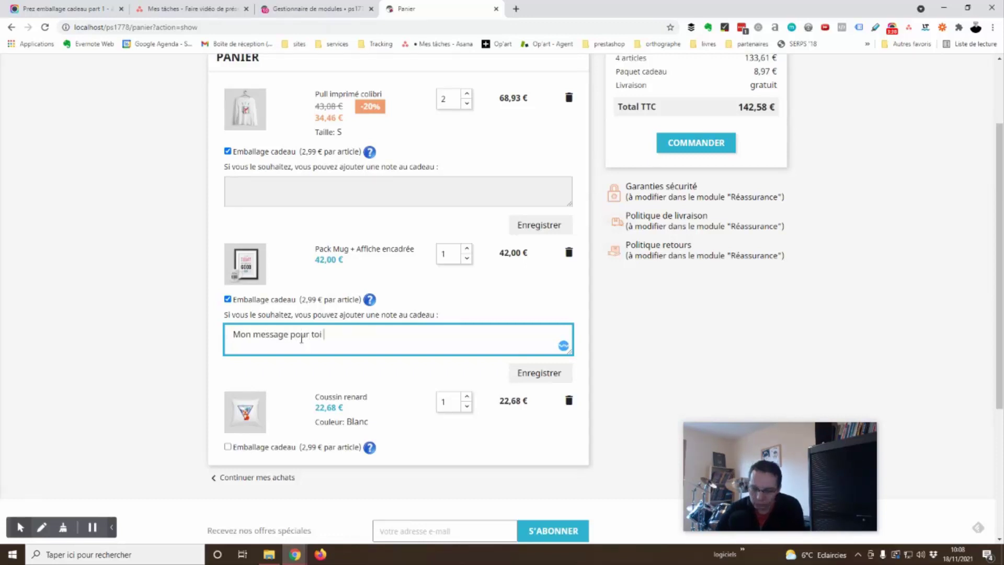
click(525, 373)
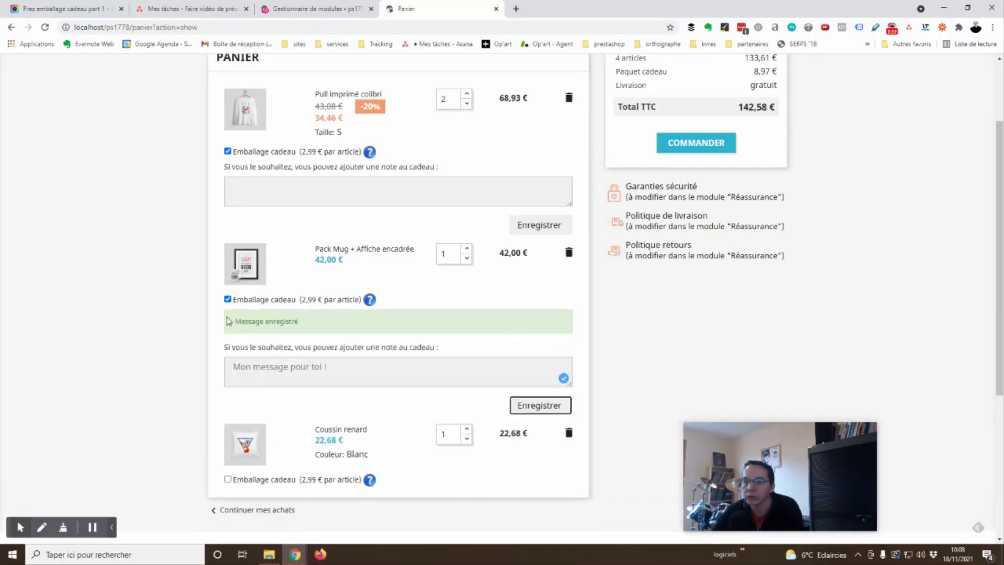
drag(273, 324, 313, 329)
Return to the back office and open the catalogue's product list
key(ctrl+shift+Tab)
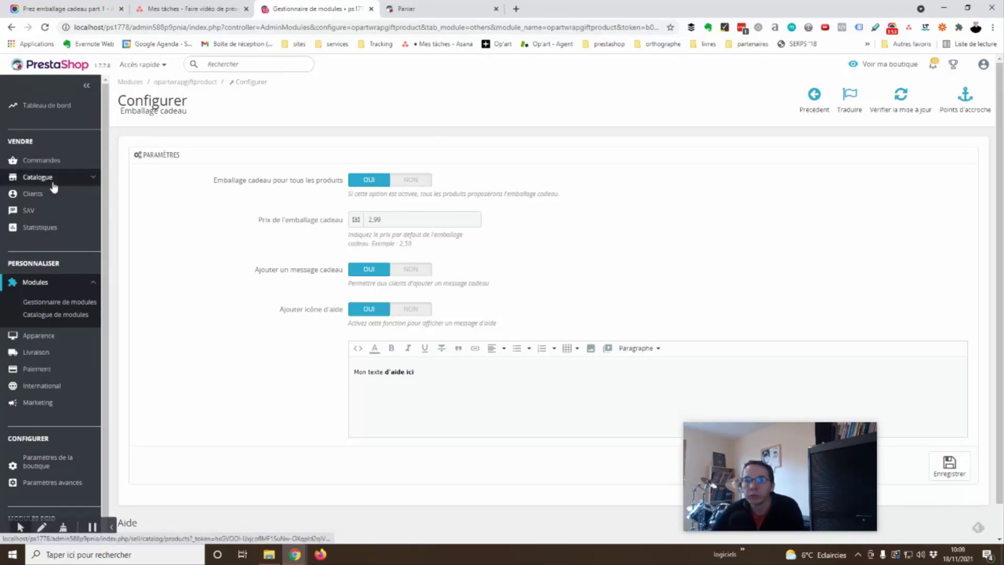
mouse_move(53, 183)
click(47, 201)
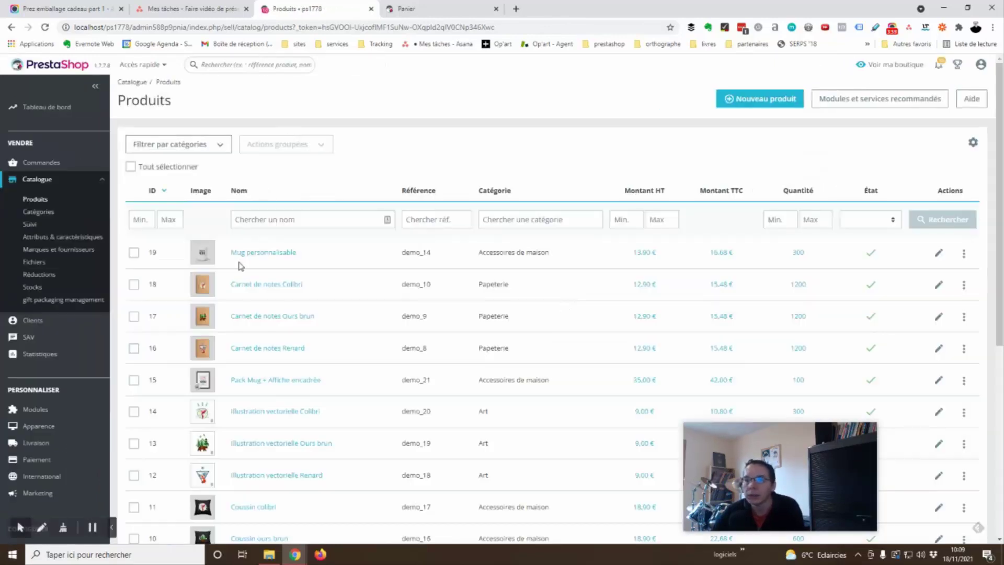
Disable gift wrapping for the Mug personnalisable in its Emballage cadeau module settings and save the product
scroll(285, 393, down, 1)
scroll(309, 413, up, 1)
click(266, 253)
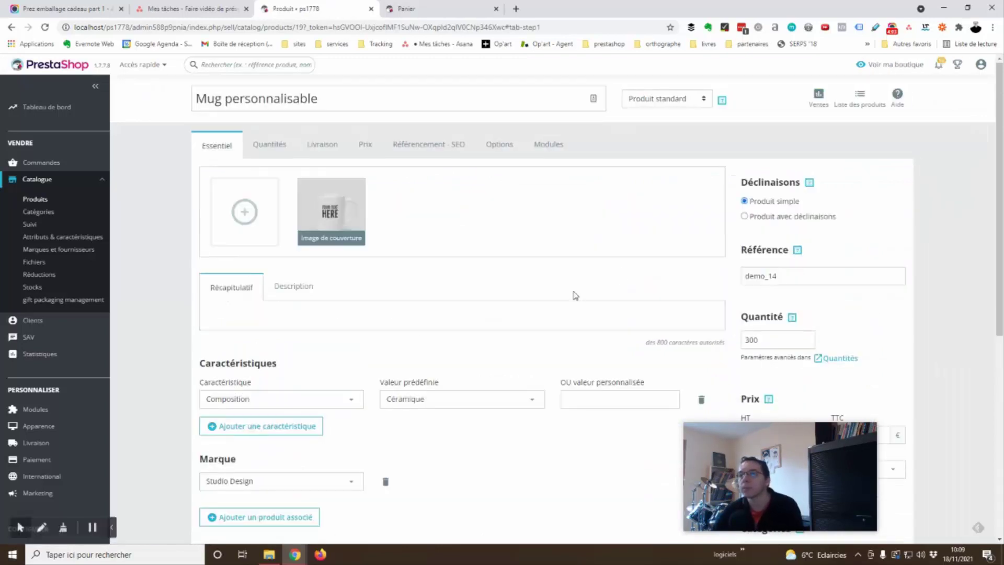
click(557, 147)
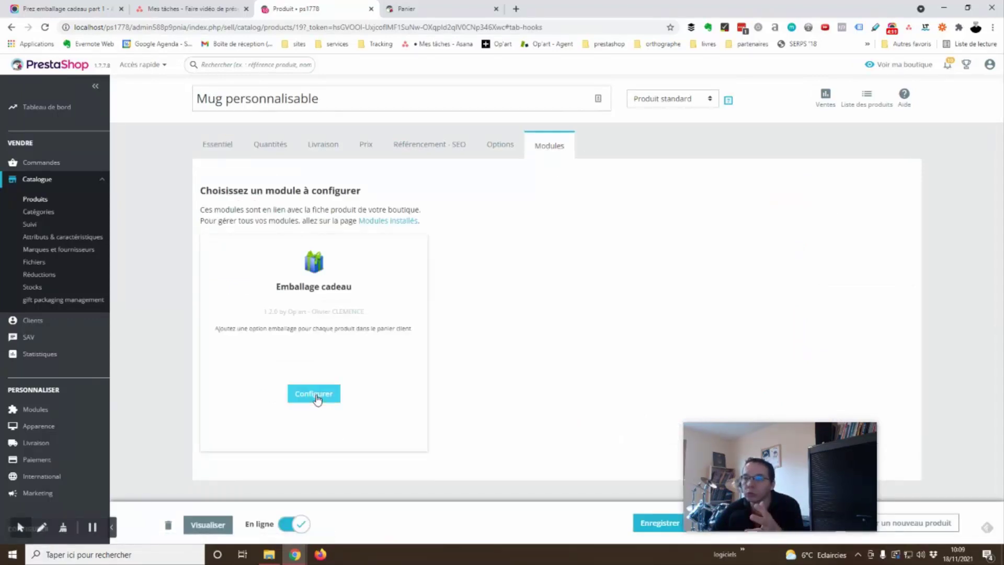
click(314, 394)
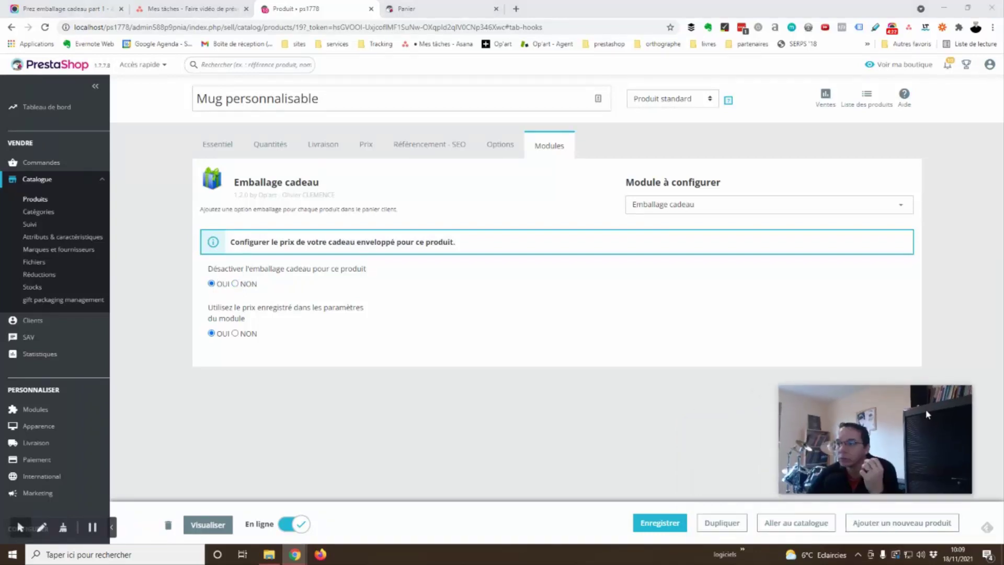
click(662, 525)
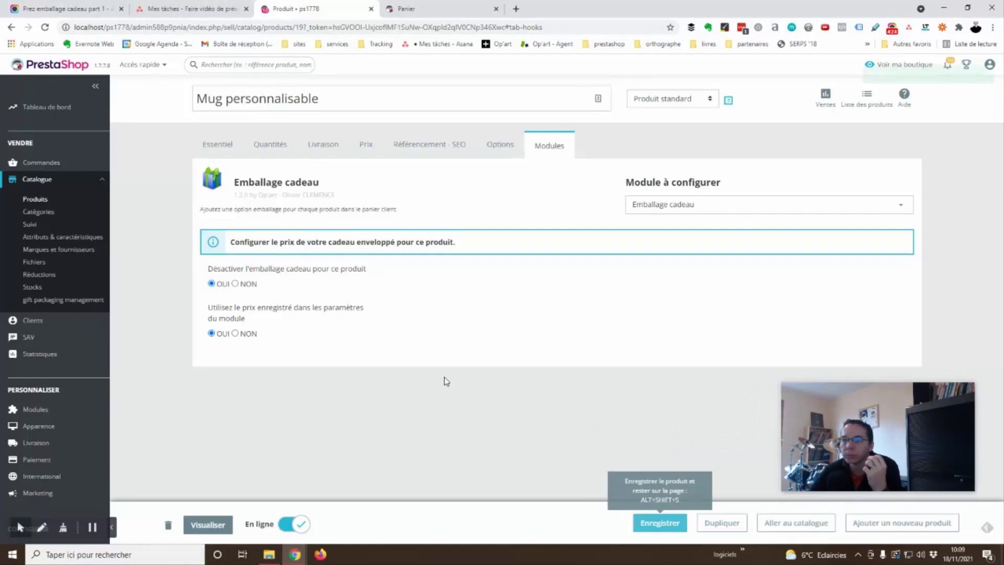
Return to the storefront home page and search the shop for "mug"
click(429, 8)
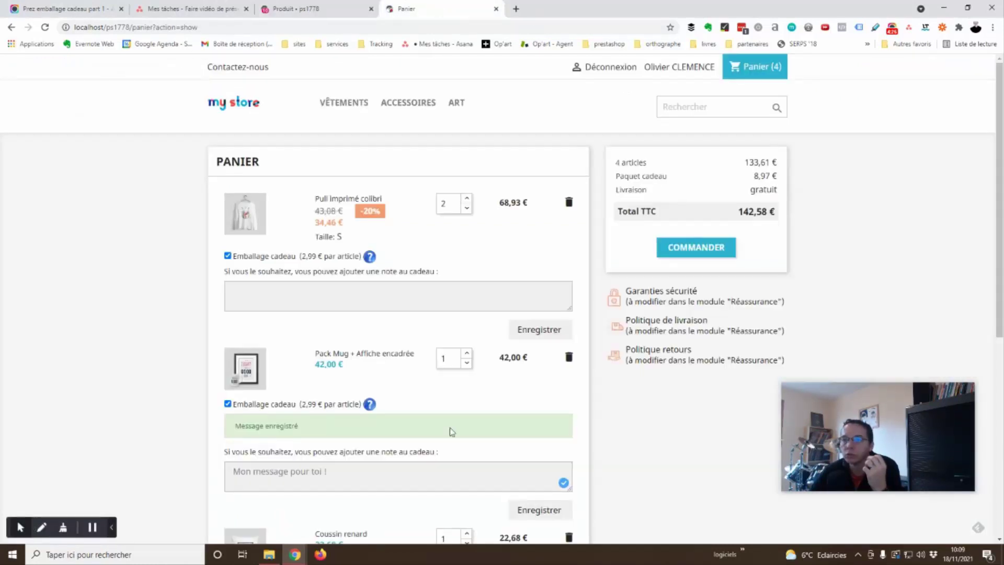
scroll(449, 430, down, 4)
scroll(359, 455, up, 1)
scroll(311, 367, up, 3)
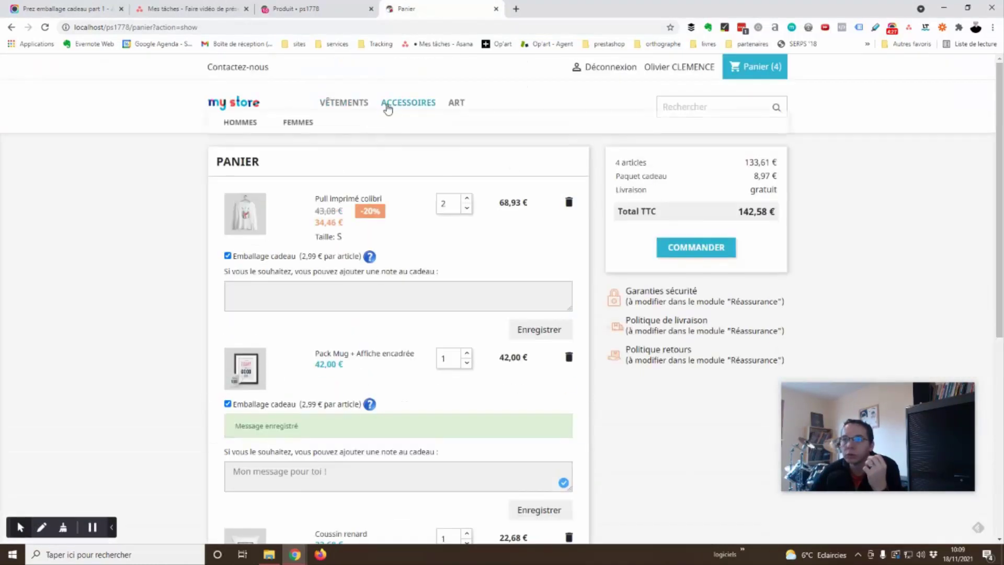
double_click(230, 67)
click(234, 104)
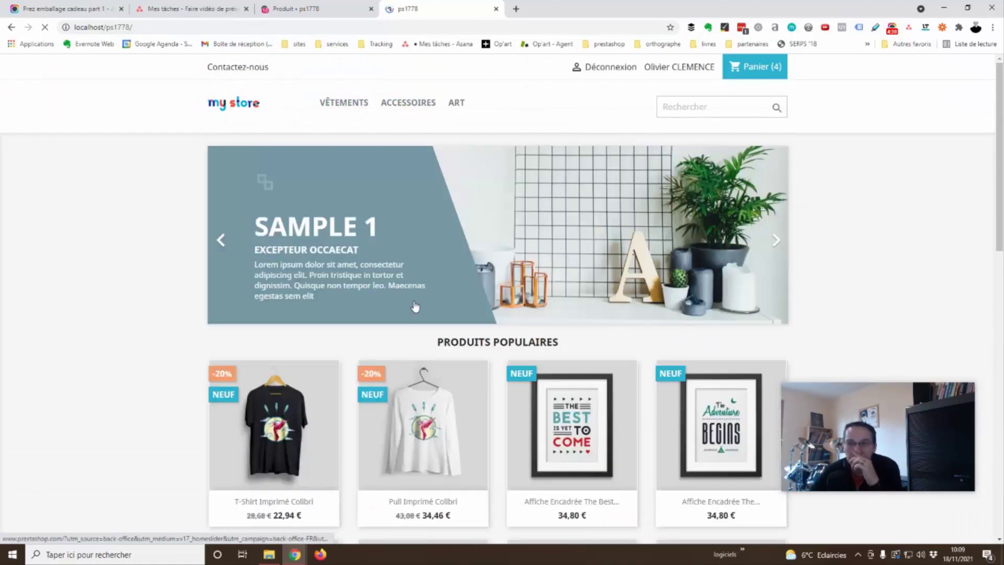
scroll(497, 314, down, 2)
scroll(699, 112, up, 2)
click(698, 110)
text(mug)
key(Return)
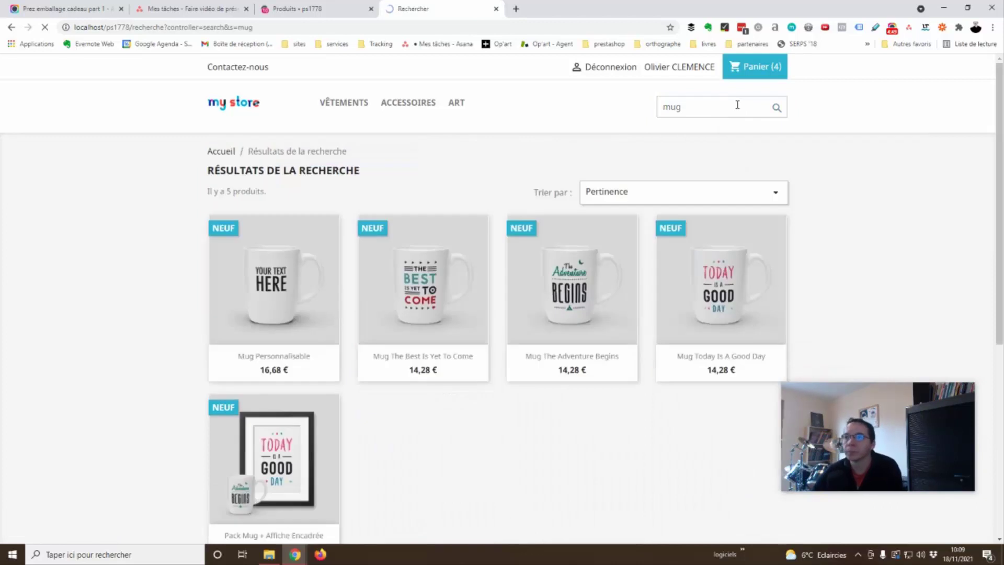
Add one Mug personnalisable to the cart and check its gift-wrap option on the cart page
click(279, 267)
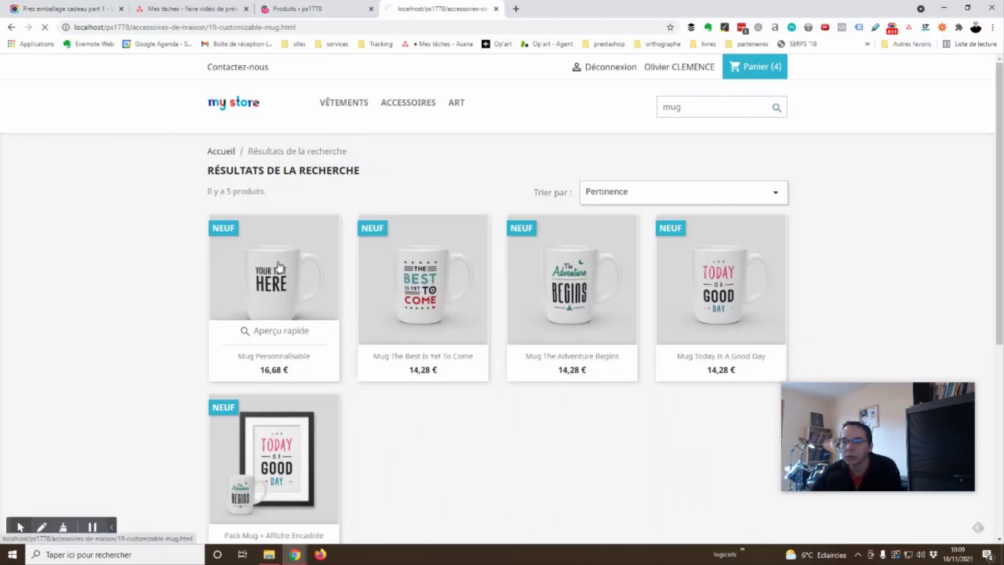
click(588, 471)
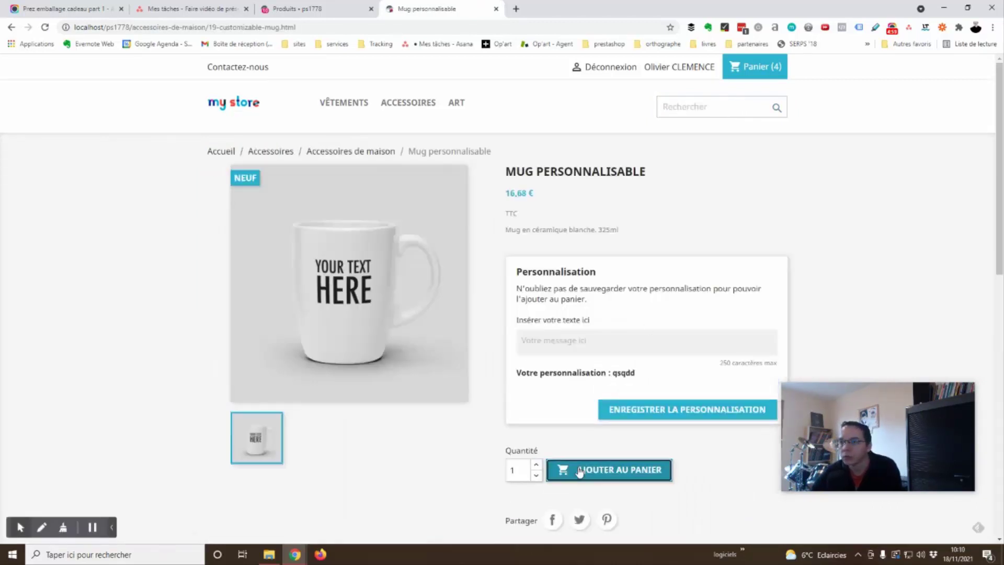
click(662, 229)
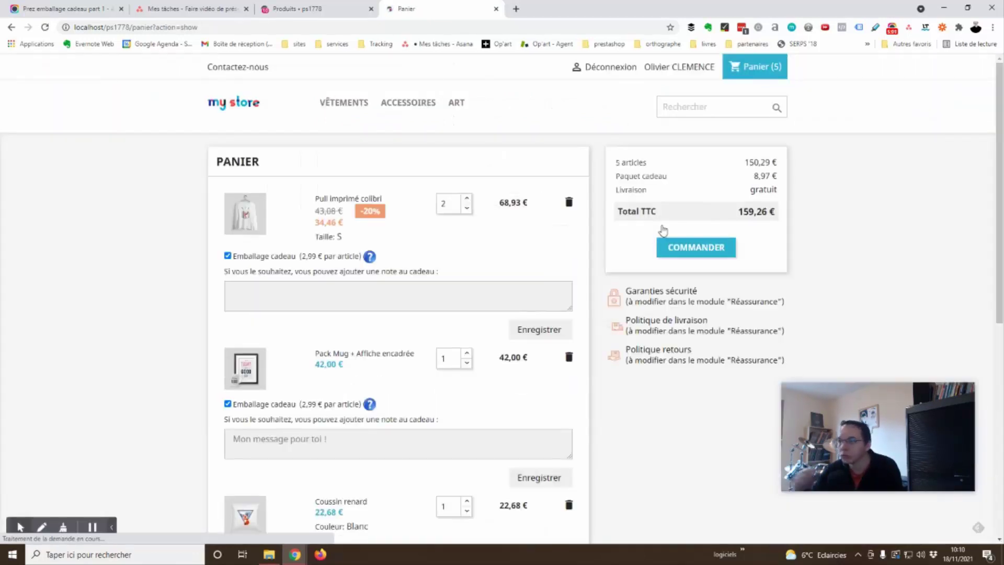
scroll(295, 394, down, 5)
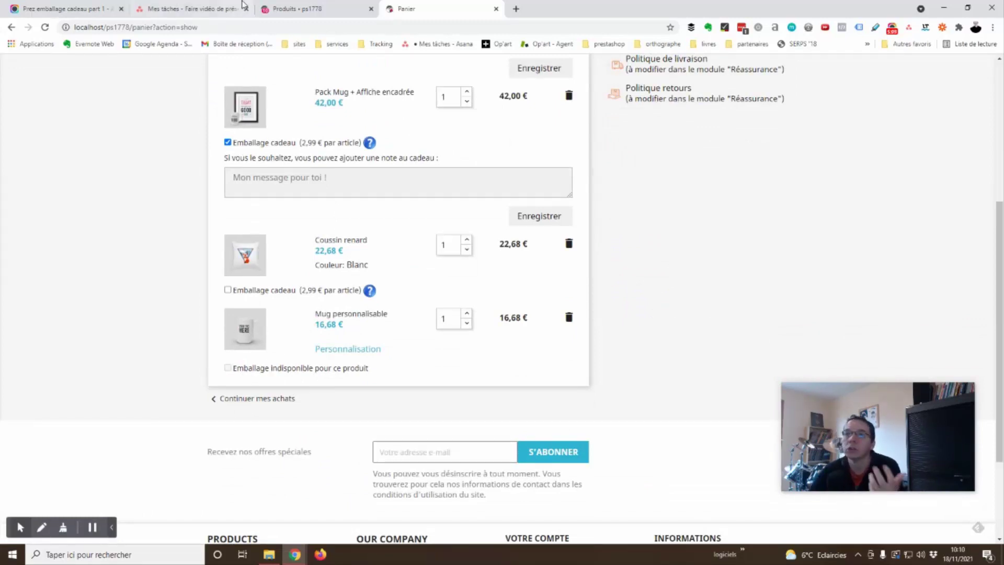
In the back office, open the Carnet de notes Colibri's Emballage cadeau settings and turn off use of the module's default price
click(323, 10)
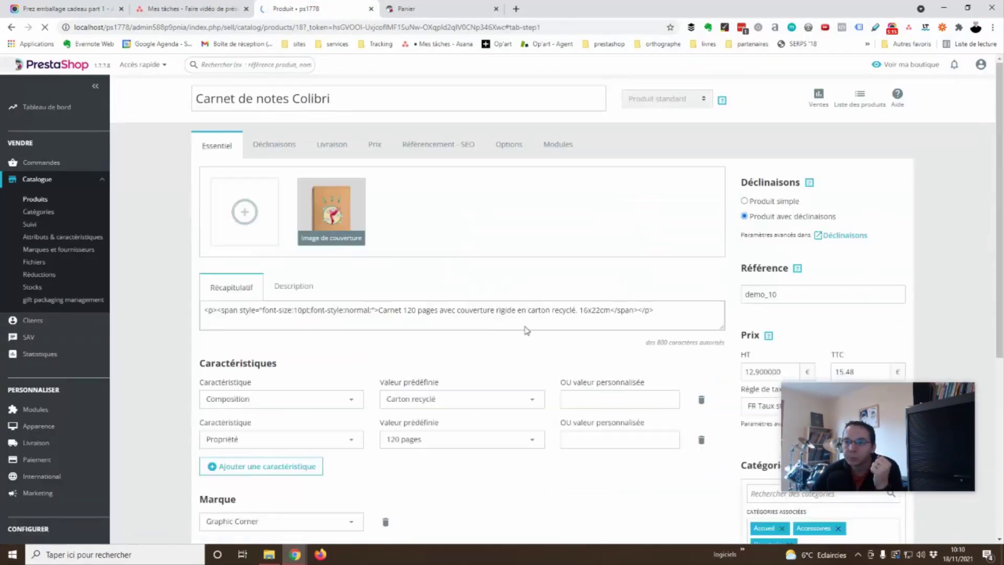
click(560, 146)
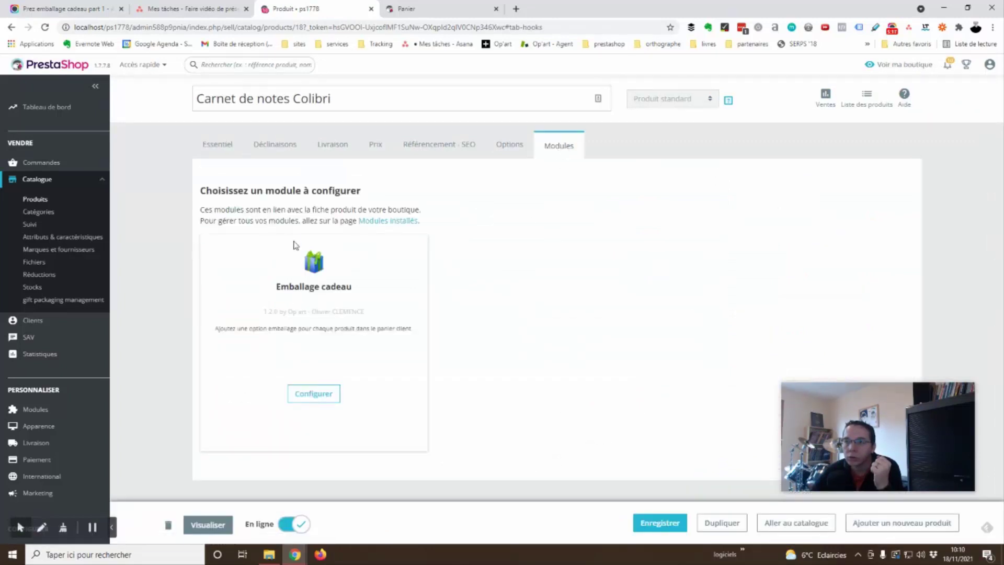
click(318, 396)
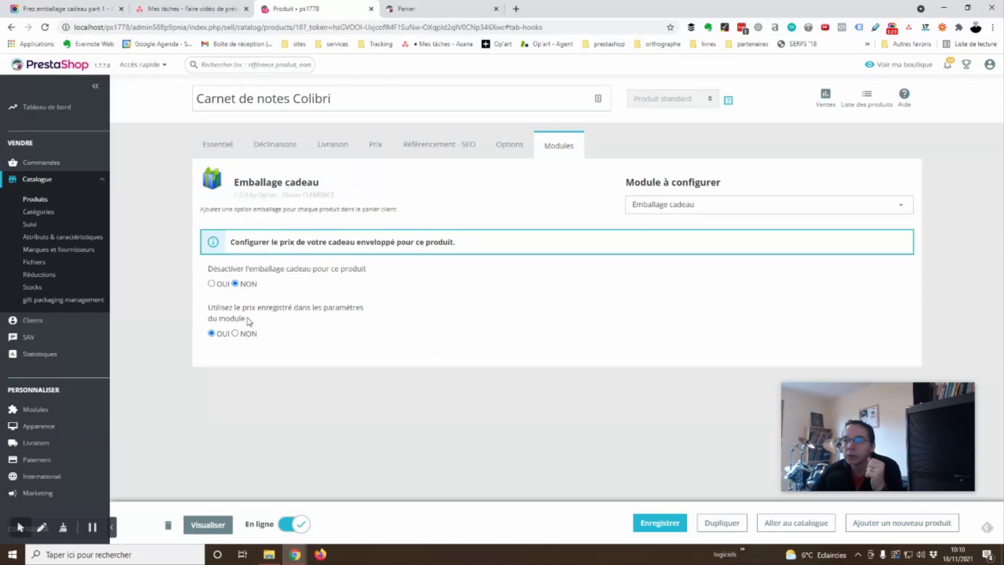
drag(246, 321, 209, 306)
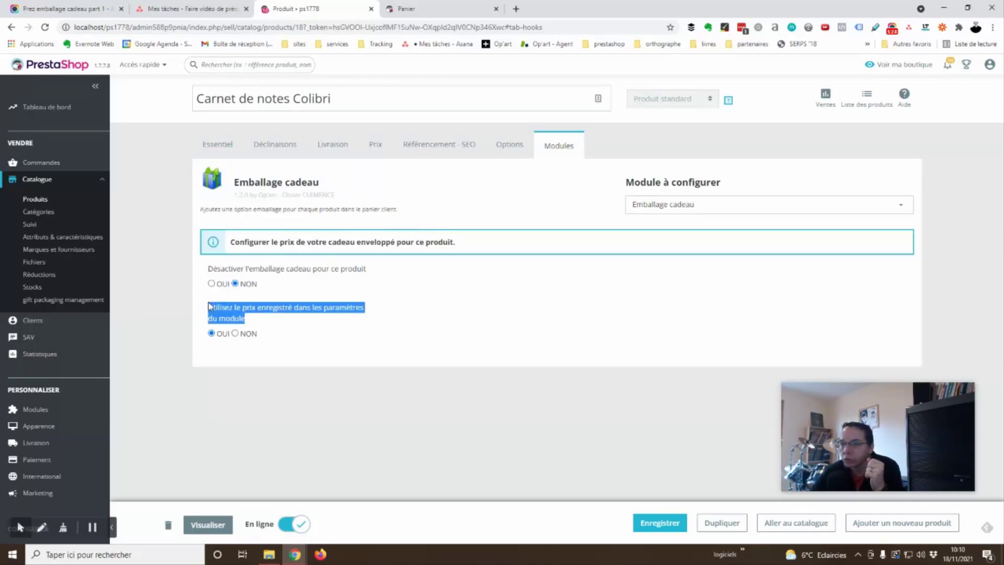
click(236, 334)
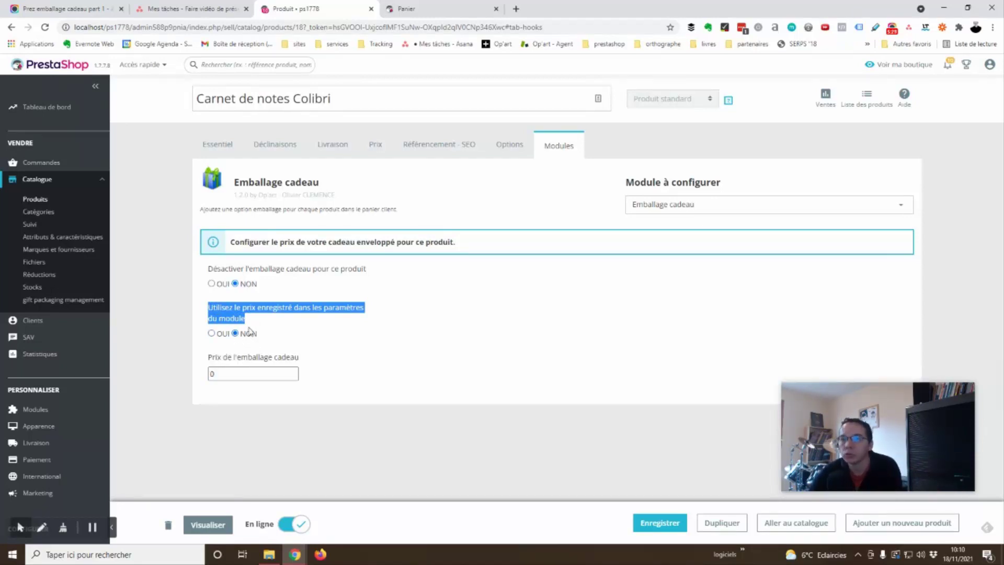
click(266, 324)
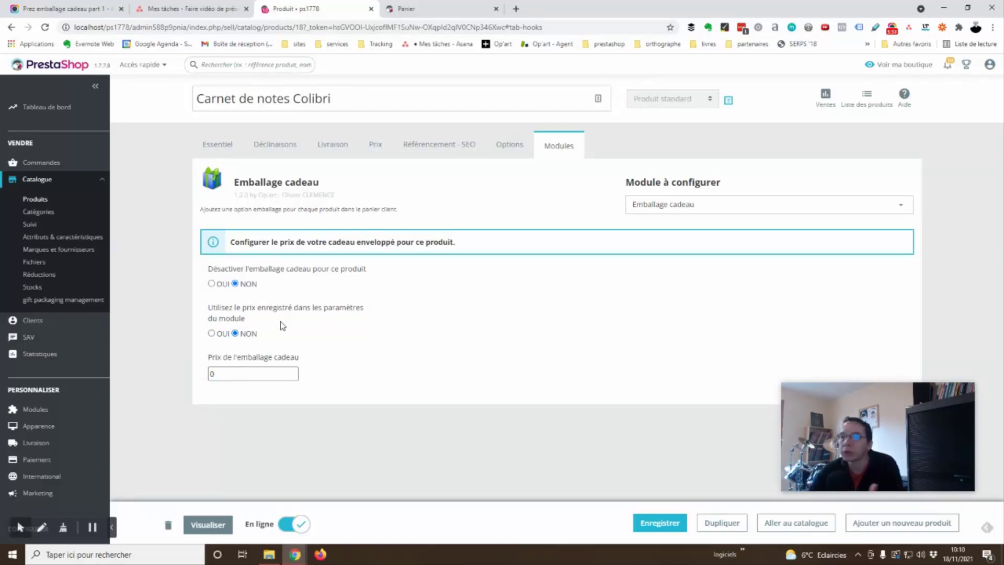
Set the gift-wrap price for the Carnet de notes Colibri to 5 and save the product
click(234, 370)
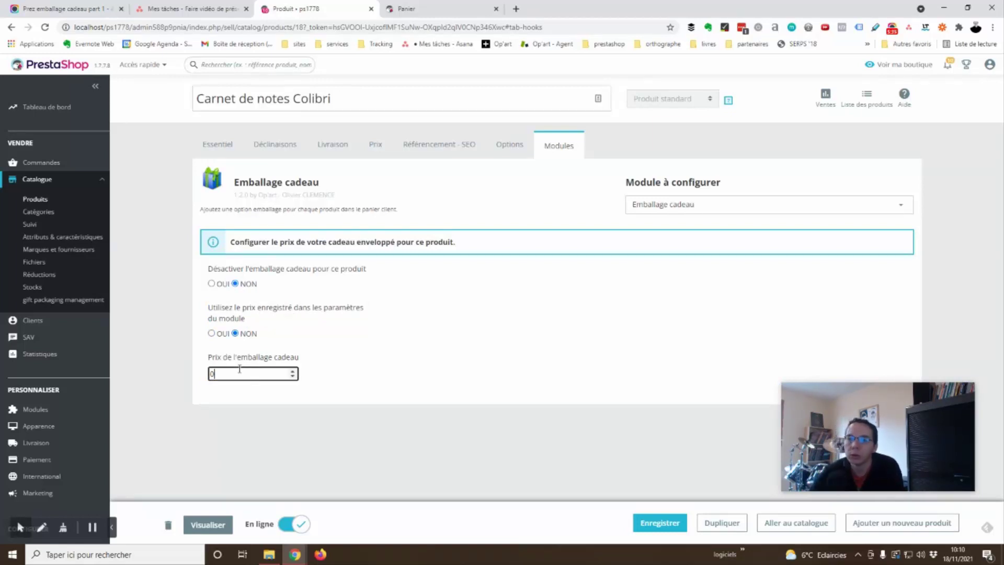
key(BackSpace)
text(5)
click(396, 432)
click(660, 522)
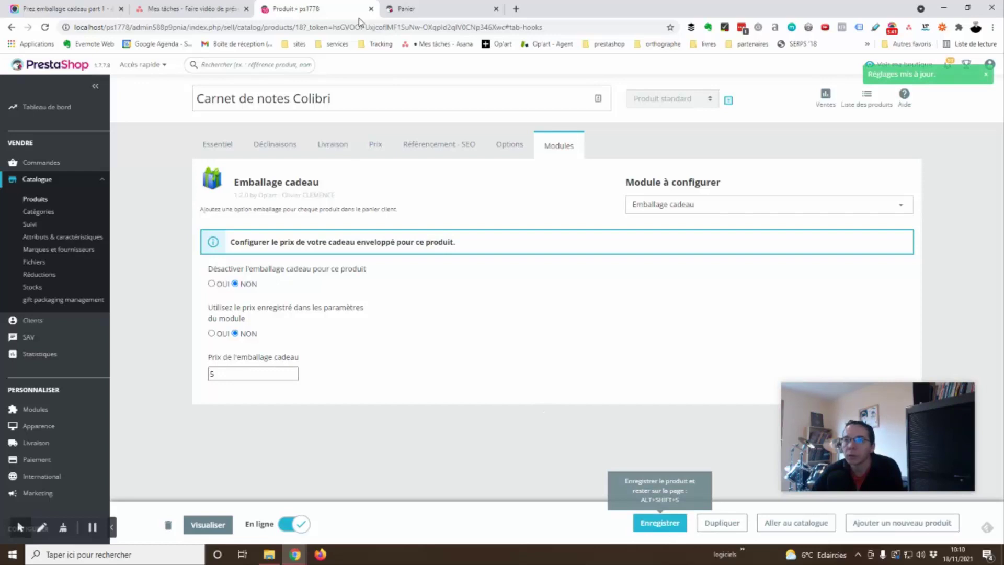
Return to the storefront home page and search the shop for "colibri"
click(407, 8)
scroll(358, 185, up, 5)
click(236, 107)
scroll(410, 269, down, 5)
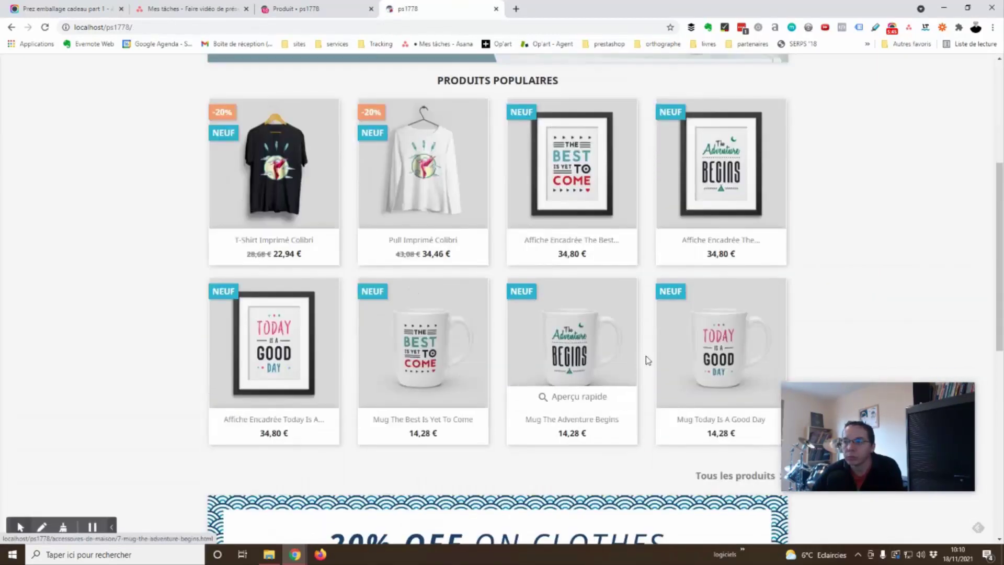
scroll(647, 360, up, 5)
click(729, 109)
text(colibri)
key(Return)
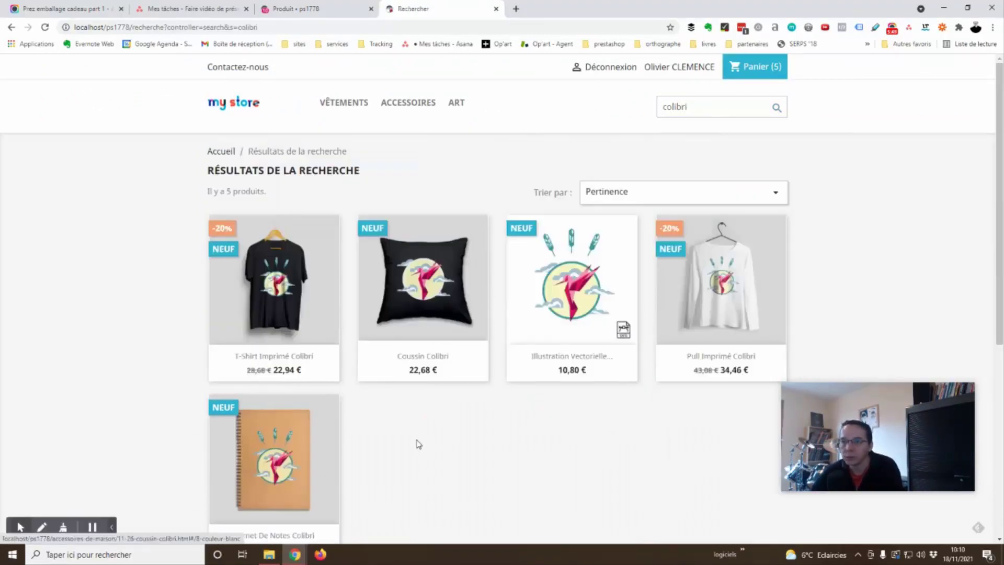
Add one Carnet de notes Colibri with lined paper (Ligné) to the cart and check its gift-wrap price there
scroll(419, 444, down, 4)
click(264, 241)
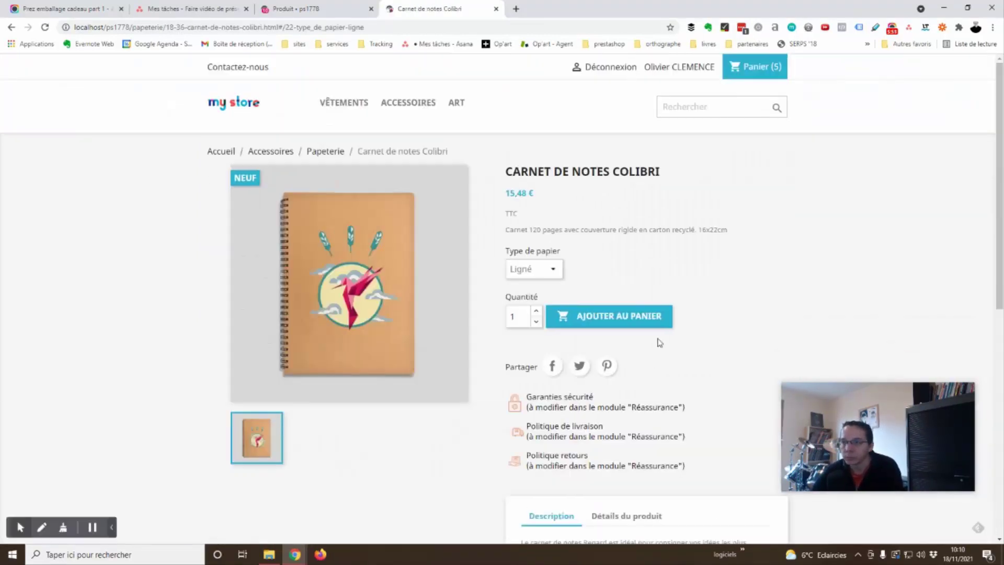
click(660, 318)
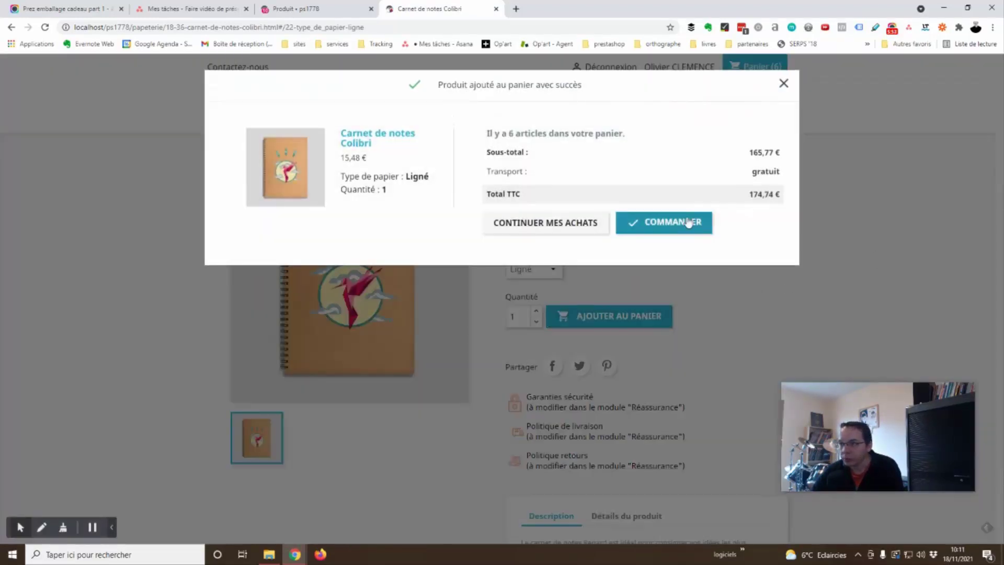
click(688, 223)
scroll(253, 414, down, 6)
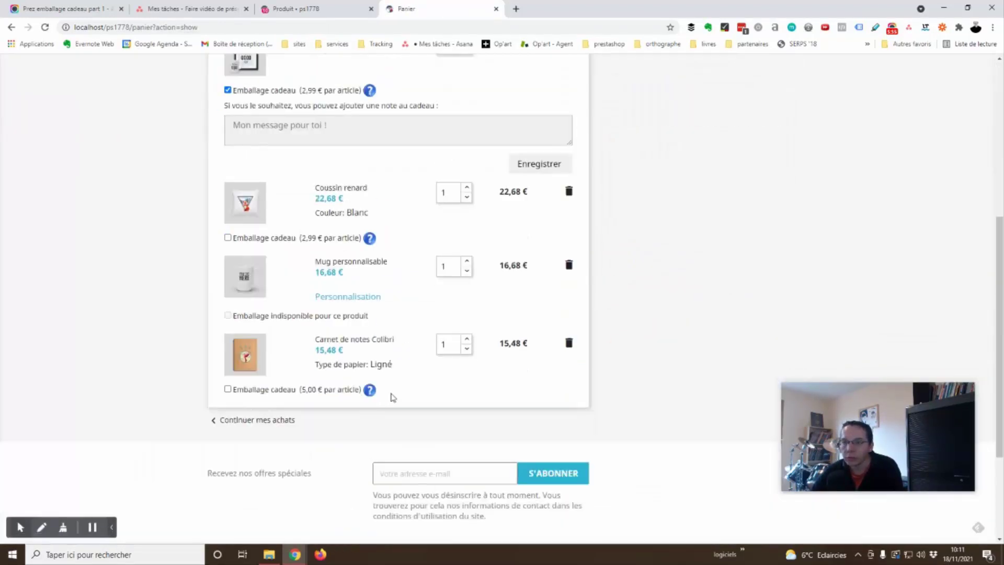
drag(303, 394, 322, 394)
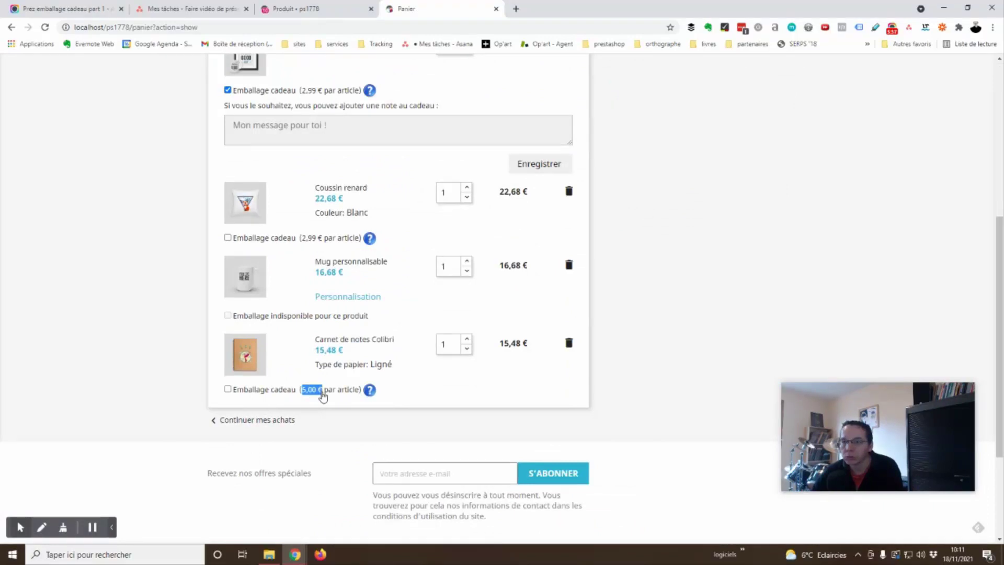